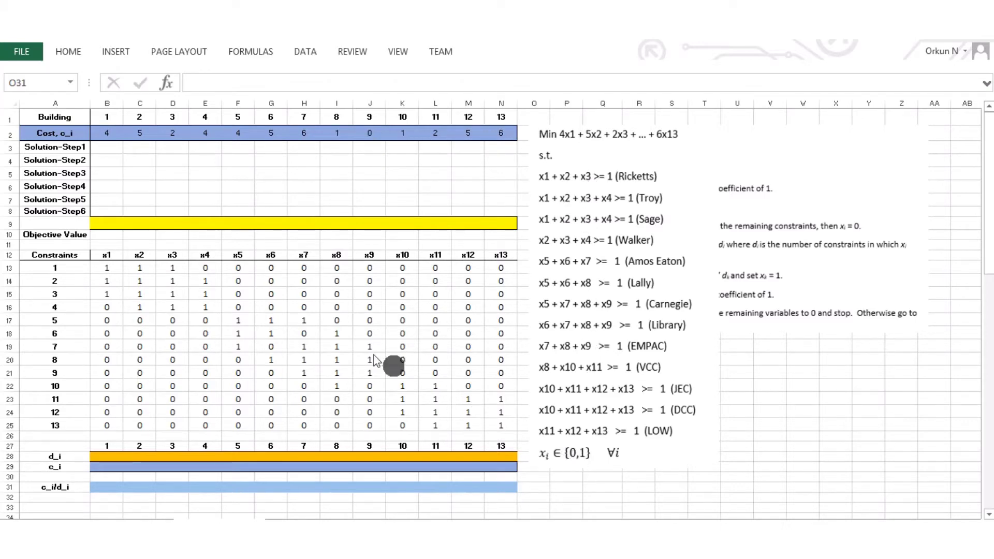
Review the 13×13 constraint matrix and constraint 2's row, then select the formulation picture
{"action": "left_click_drag", "start_coordinate": [107, 268], "coordinate": [497, 426]}
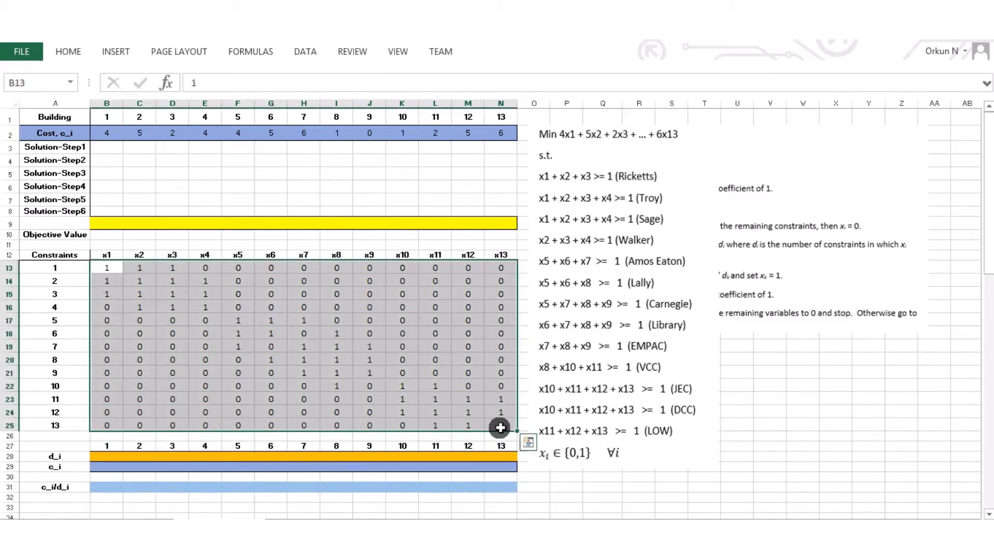
{"action": "left_click_drag", "start_coordinate": [66, 266], "coordinate": [72, 424]}
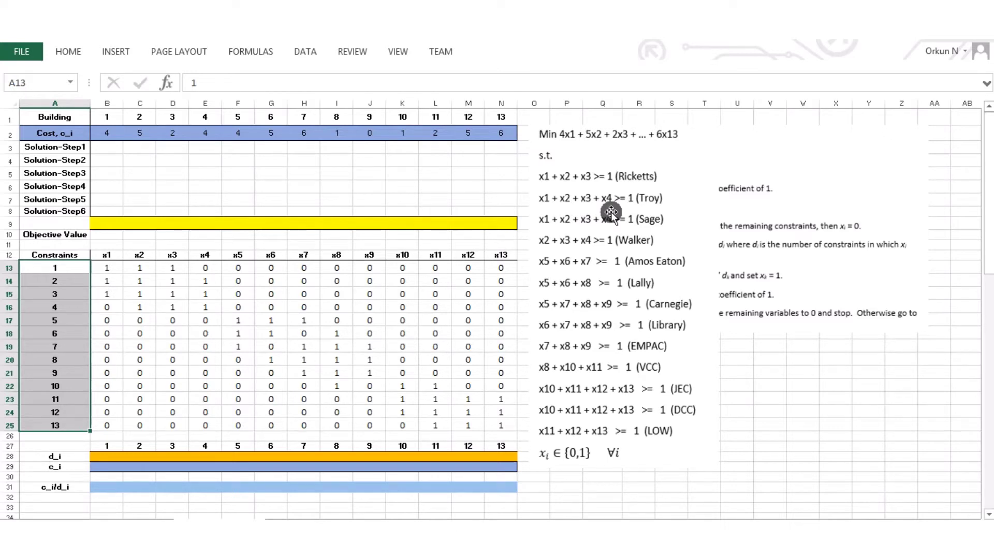
{"action": "left_click", "coordinate": [110, 282]}
{"action": "left_click_drag", "start_coordinate": [49, 282], "coordinate": [460, 288]}
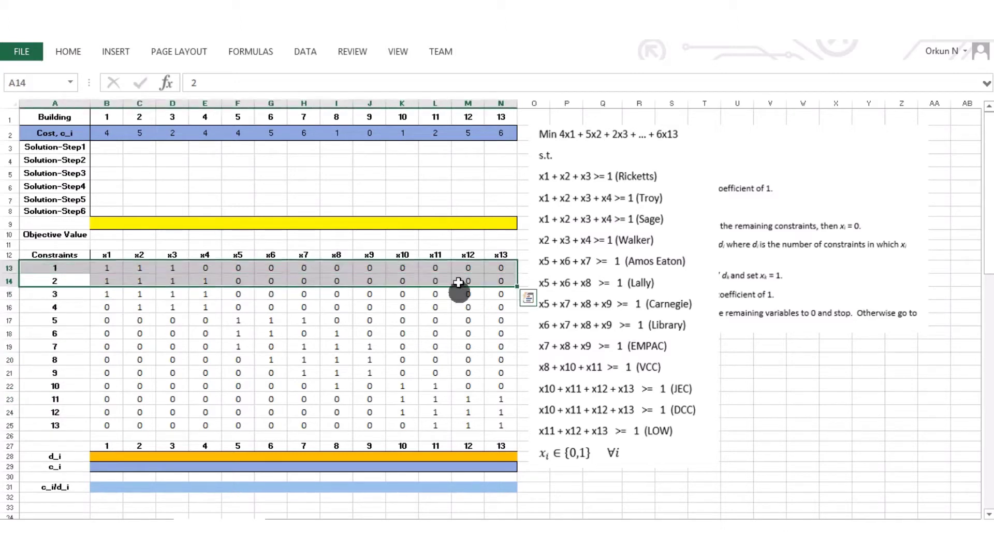
{"action": "left_click", "coordinate": [49, 279]}
{"action": "left_click_drag", "start_coordinate": [136, 284], "coordinate": [518, 279]}
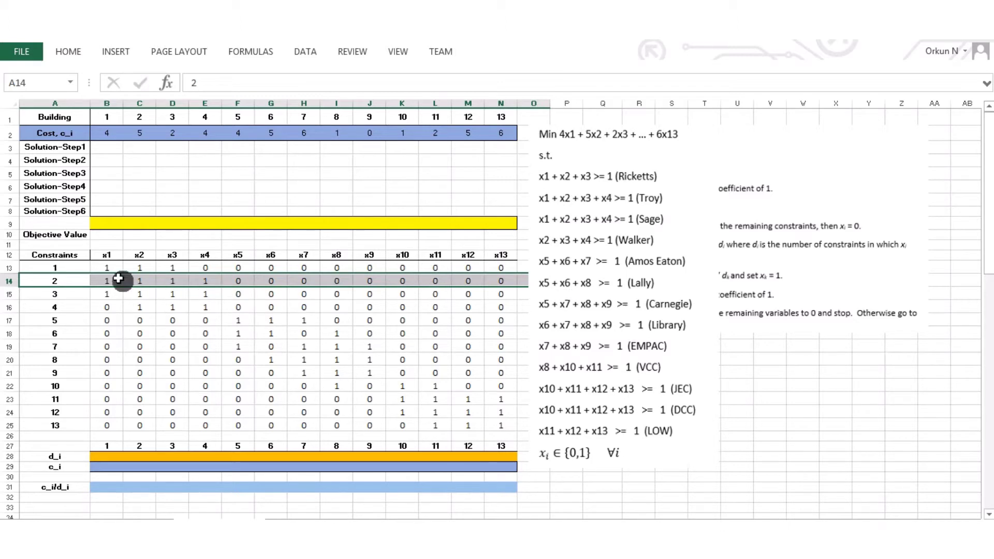
{"action": "left_click_drag", "start_coordinate": [105, 266], "coordinate": [503, 429]}
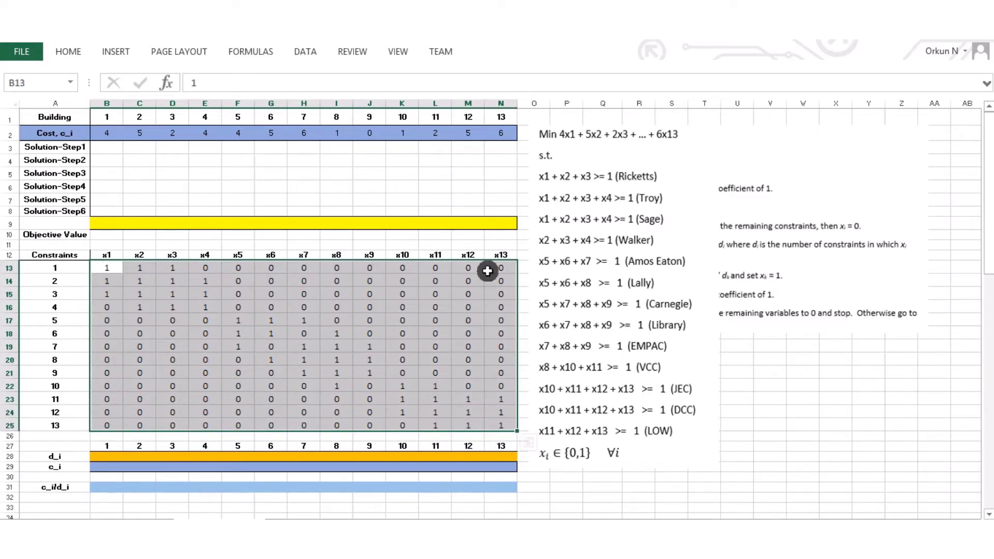
{"action": "left_click", "coordinate": [561, 274]}
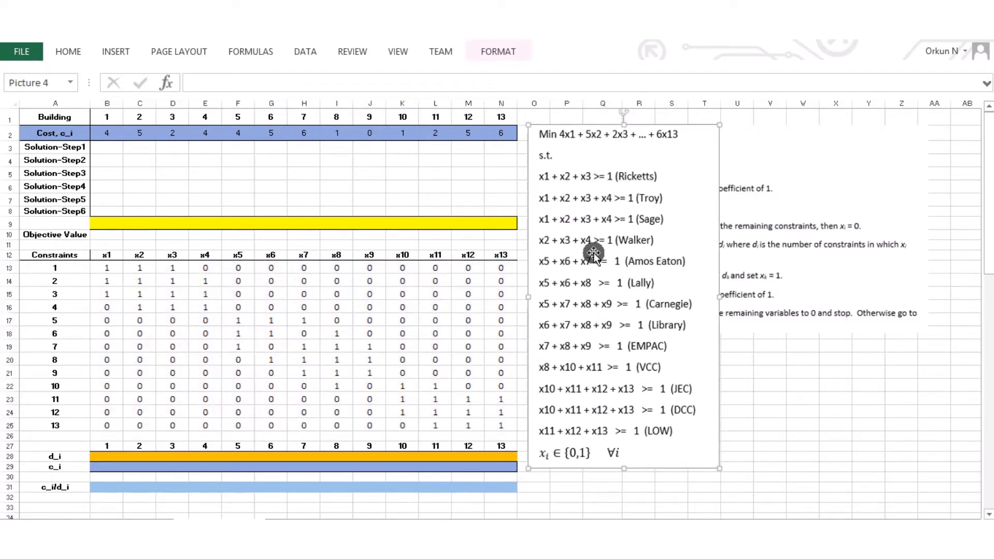
{"action": "key", "text": "Delete"}
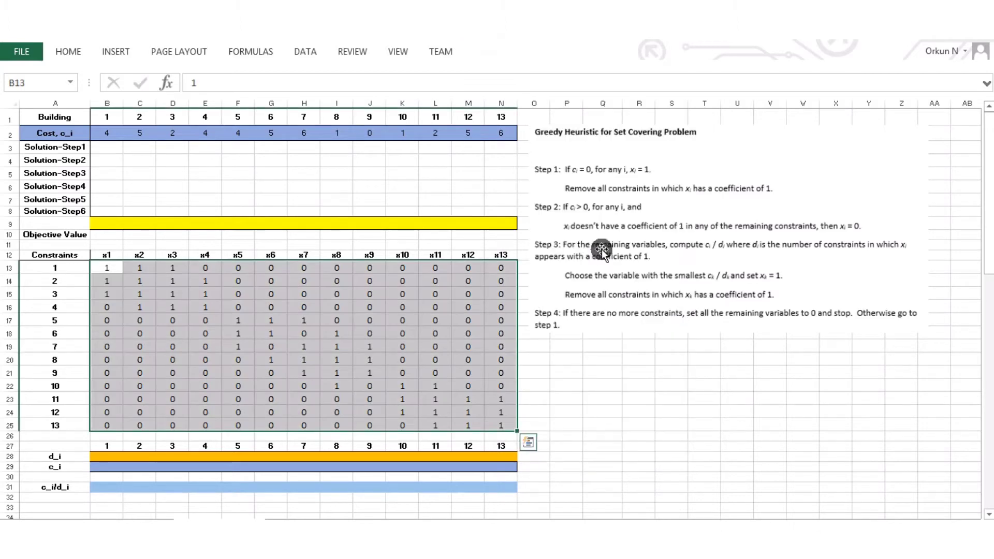
{"action": "left_click", "coordinate": [597, 252]}
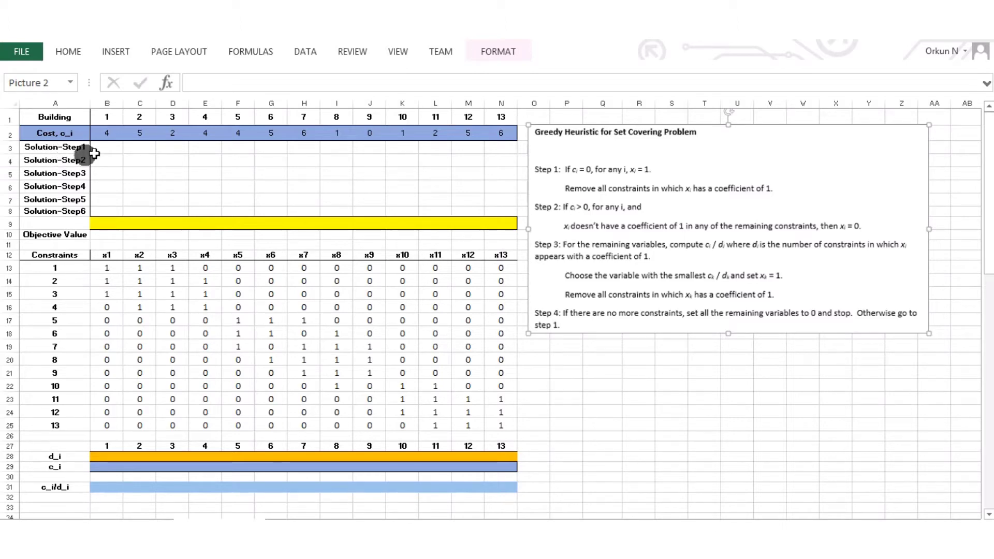
Enter 1 for x9 in the Solution-Step1 row (J3)
{"action": "left_click", "coordinate": [360, 147]}
{"action": "type", "text": "1"}
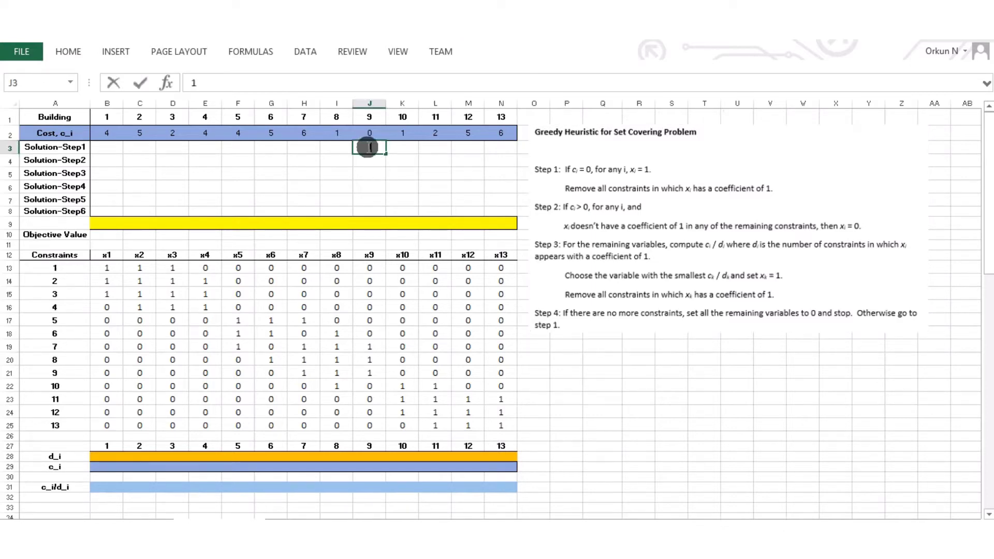
{"action": "left_click", "coordinate": [399, 167]}
{"action": "left_click", "coordinate": [372, 149]}
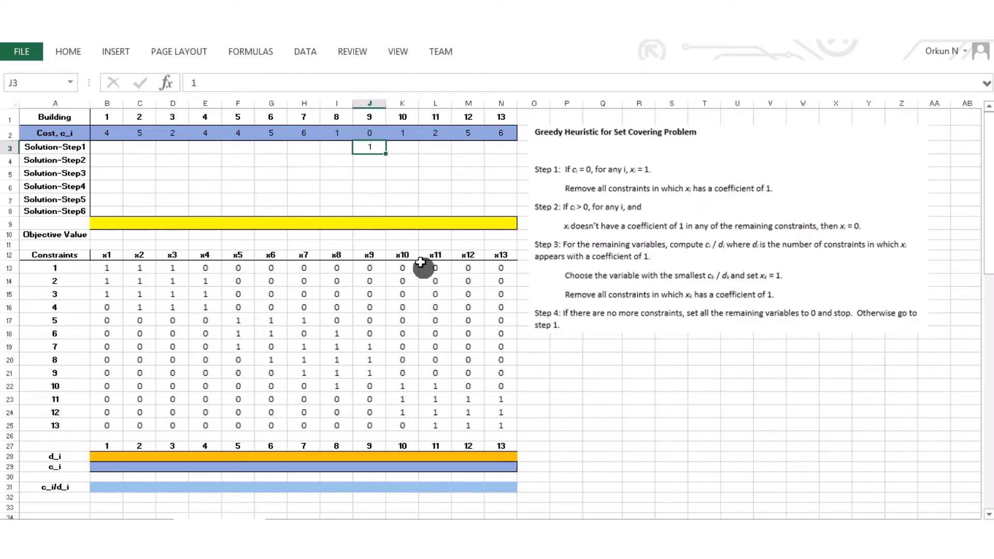
Clear constraints 7, 8 and 9, which x9 covers, from the table
{"action": "left_click_drag", "start_coordinate": [371, 269], "coordinate": [375, 424]}
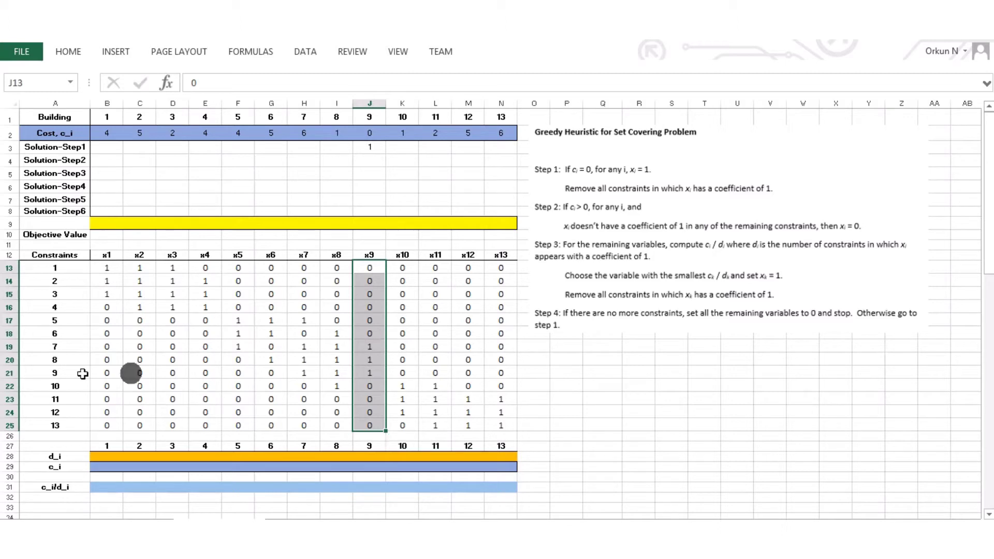
{"action": "left_click_drag", "start_coordinate": [58, 346], "coordinate": [501, 368]}
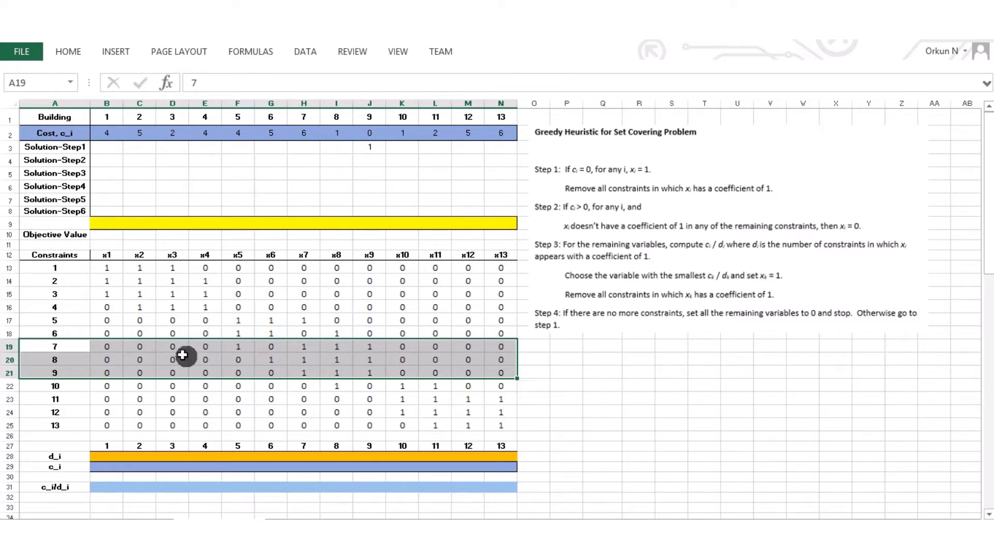
{"action": "key", "text": "Delete"}
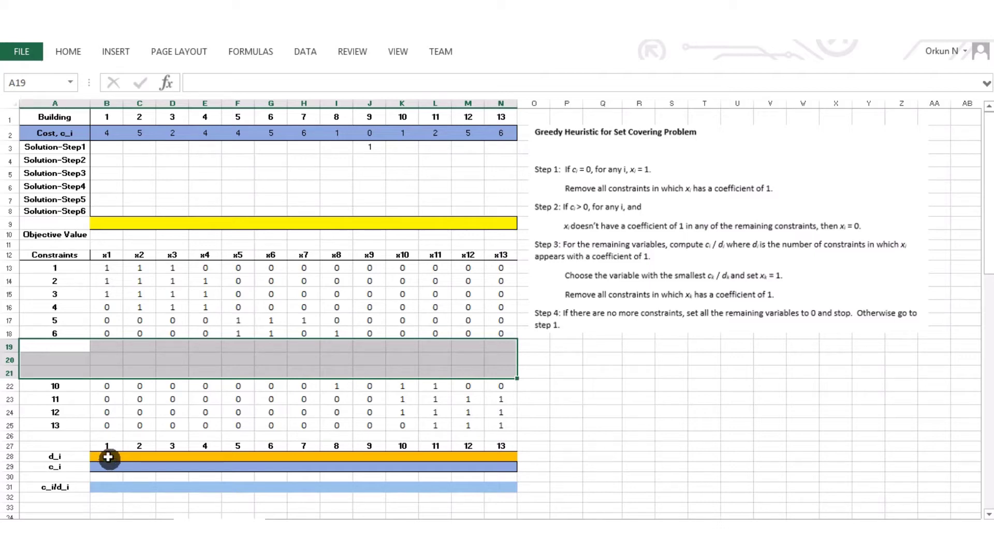
Enter =COUNTIF(B13:B25,1) in B28 and fill it across to N28
{"action": "left_click", "coordinate": [107, 460]}
{"action": "type", "text": "="}
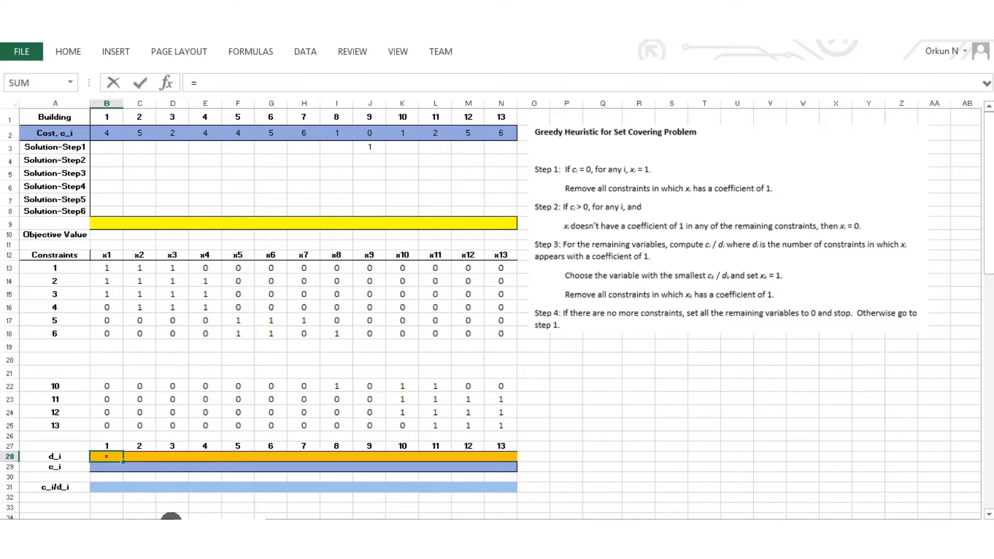
{"action": "type", "text": "coun"}
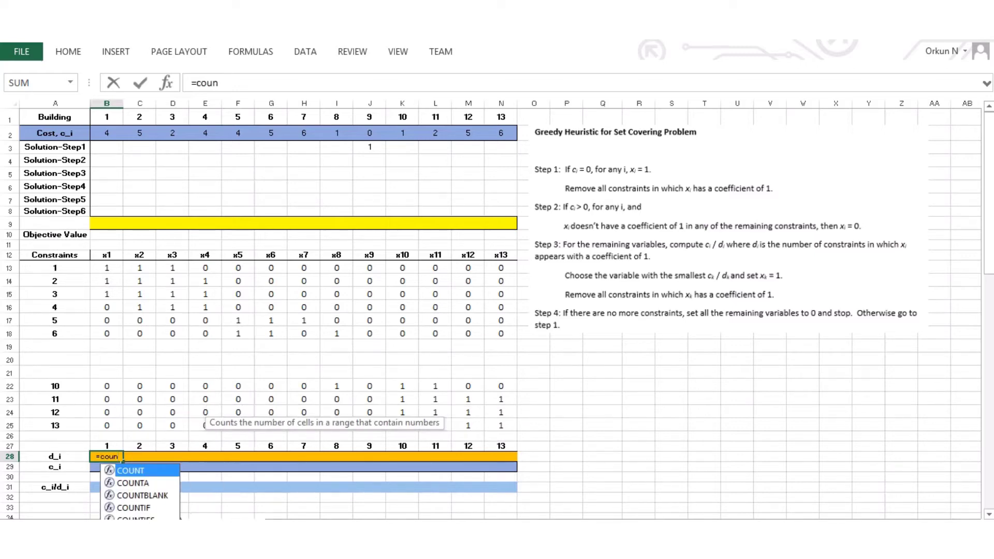
{"action": "double_click", "coordinate": [148, 509]}
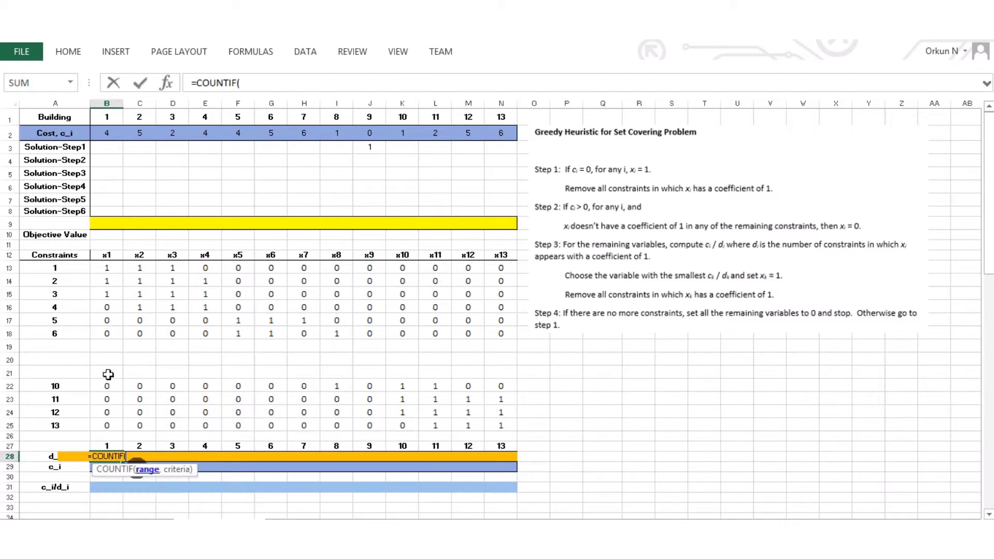
{"action": "left_click_drag", "start_coordinate": [111, 269], "coordinate": [111, 424]}
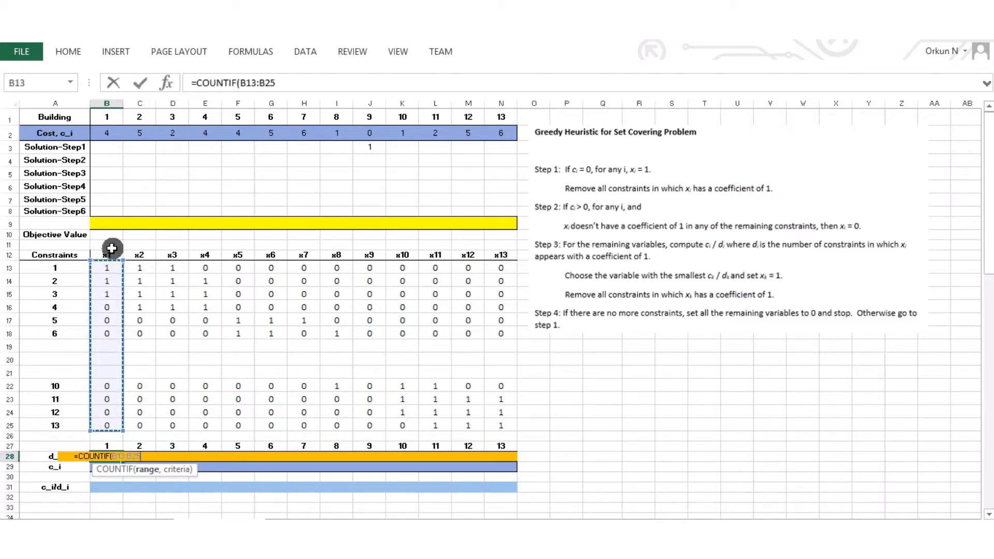
{"action": "type", "text": ",1"}
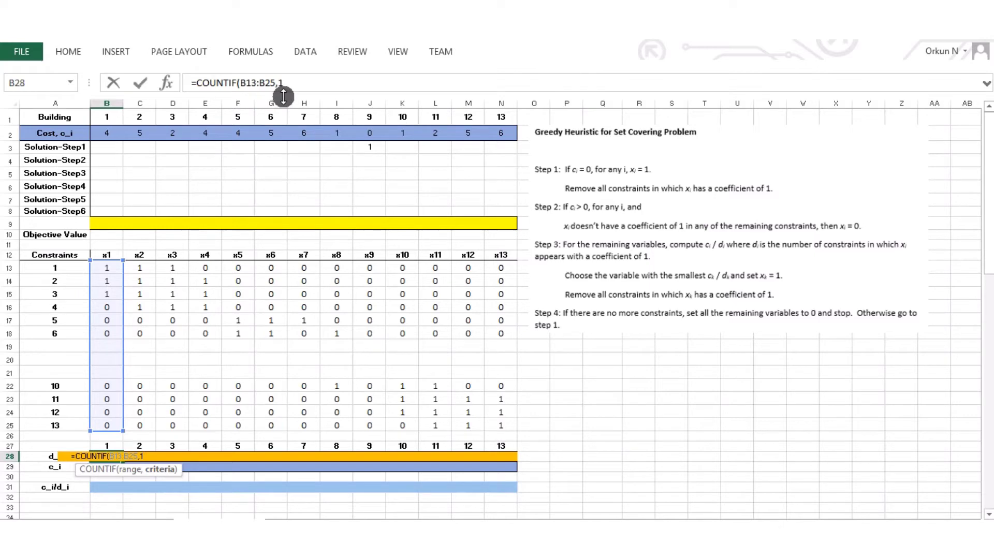
{"action": "key", "text": "Return"}
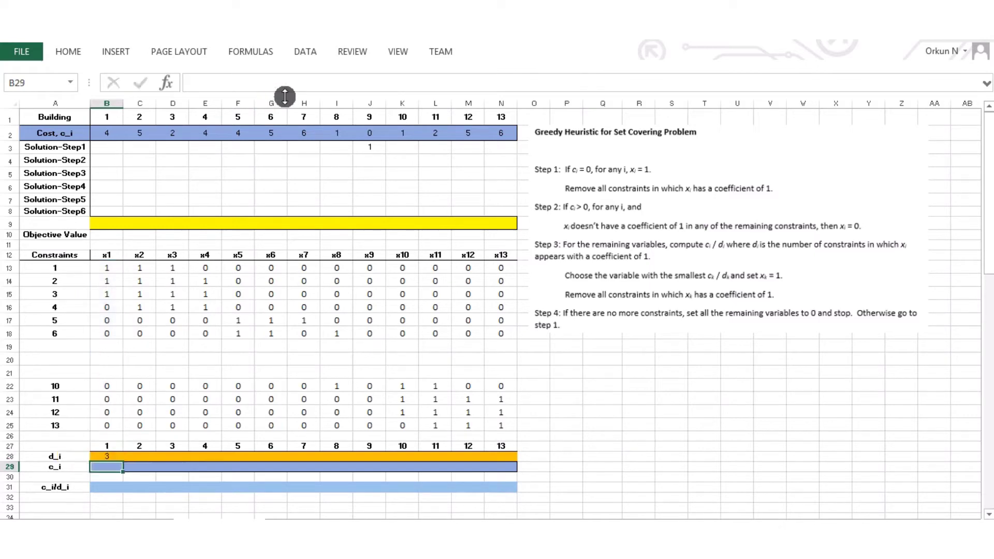
{"action": "left_click", "coordinate": [115, 456]}
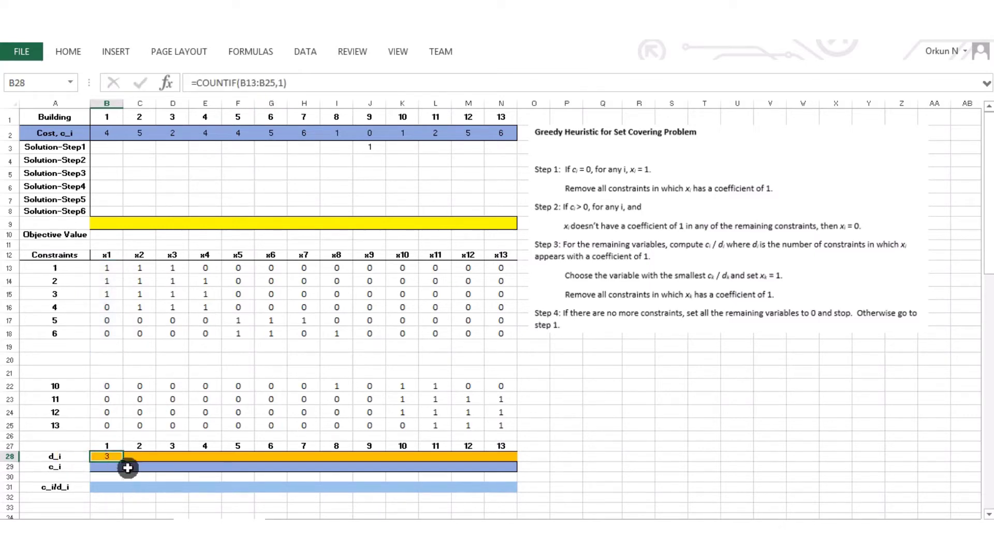
{"action": "left_click_drag", "start_coordinate": [123, 465], "coordinate": [529, 462]}
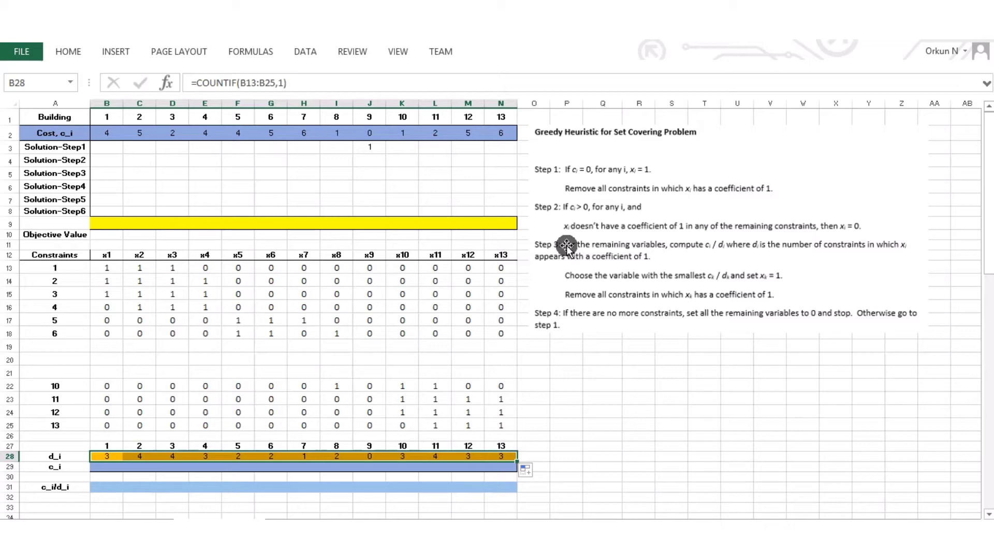
Clear x9's cells J28:J31 and refill the count formula across row 28
{"action": "left_click_drag", "start_coordinate": [362, 456], "coordinate": [373, 484]}
{"action": "key", "text": "Delete"}
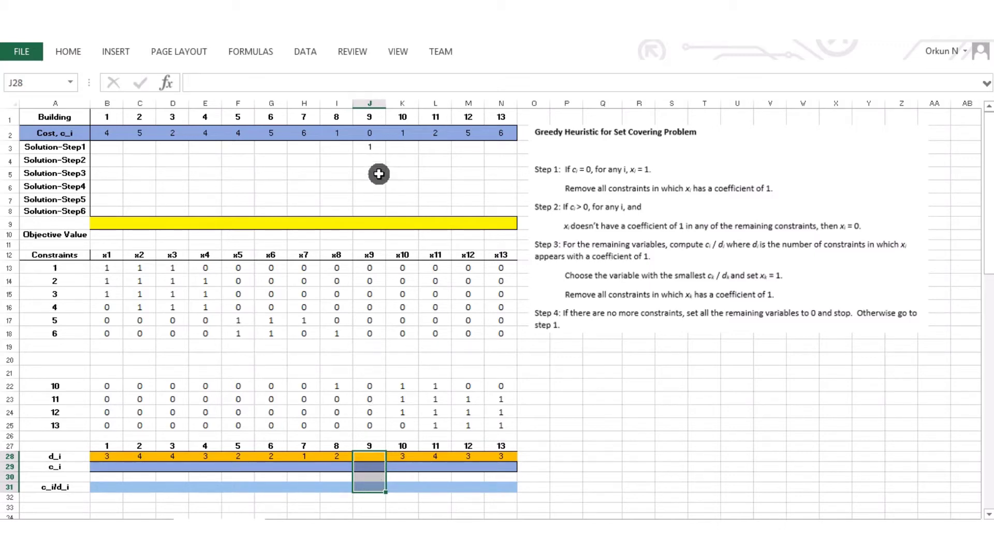
{"action": "left_click", "coordinate": [104, 457]}
{"action": "left_click_drag", "start_coordinate": [200, 466], "coordinate": [501, 457]}
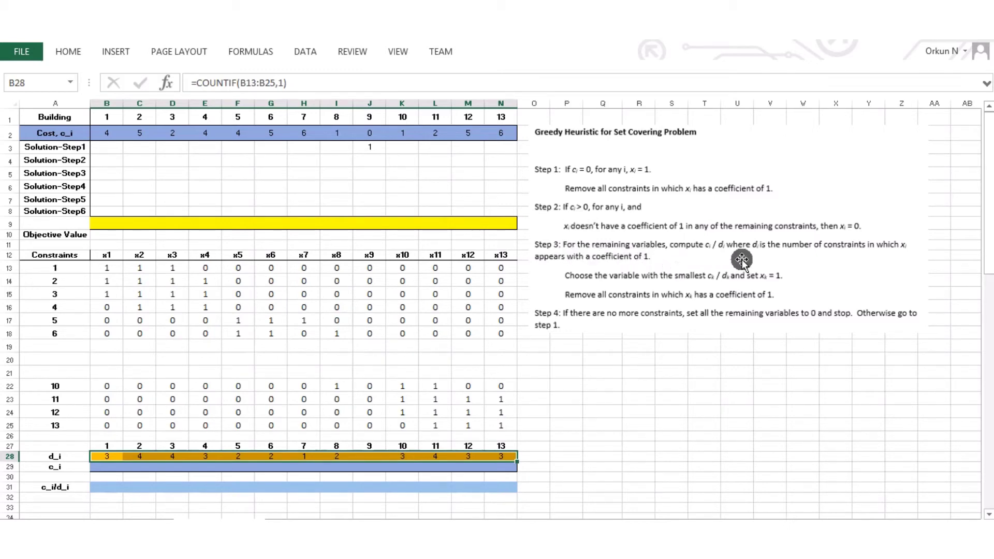
Paste the building costs from B2:N2 into the c_i row as values
{"action": "left_click_drag", "start_coordinate": [101, 133], "coordinate": [500, 133]}
{"action": "key", "text": "ctrl+c"}
{"action": "left_click", "coordinate": [104, 466]}
{"action": "right_click", "coordinate": [103, 466]}
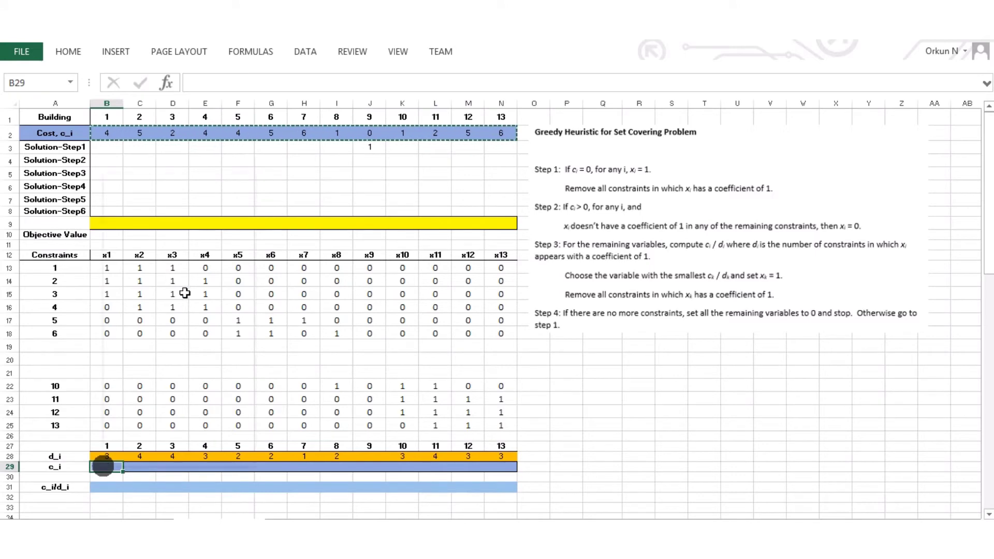
{"action": "left_click", "coordinate": [156, 240]}
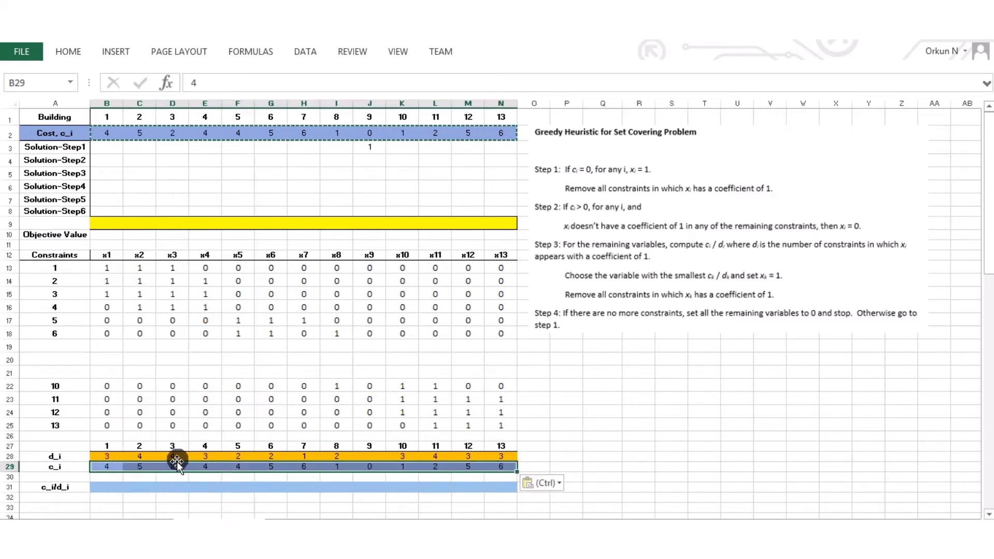
Enter the ratio =B29/B28 in B31 and fill it across to N31
{"action": "left_click", "coordinate": [109, 487]}
{"action": "key", "text": "F2"}
{"action": "type", "text": "="}
{"action": "left_click", "coordinate": [111, 467]}
{"action": "type", "text": "/"}
{"action": "left_click", "coordinate": [106, 454]}
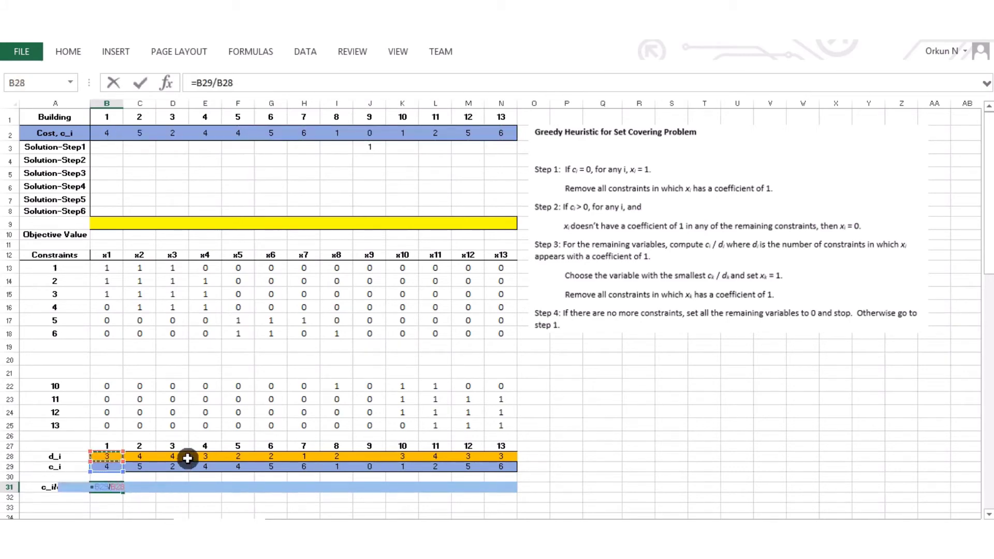
{"action": "key", "text": "Return"}
{"action": "left_click", "coordinate": [118, 488]}
{"action": "left_click_drag", "start_coordinate": [123, 491], "coordinate": [511, 484]}
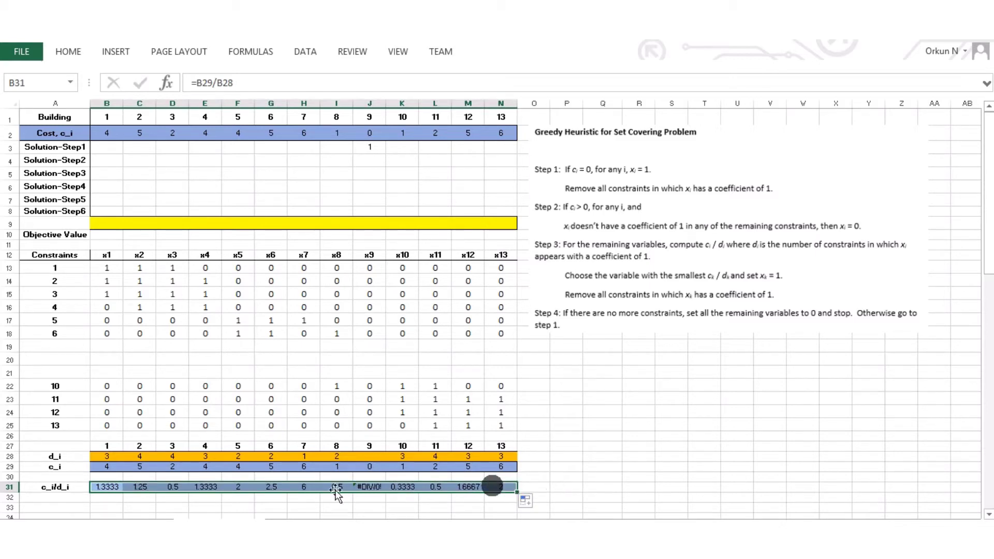
Clear x9's 0 and #DIV/0! entries in J28:J31
{"action": "left_click_drag", "start_coordinate": [369, 456], "coordinate": [369, 484]}
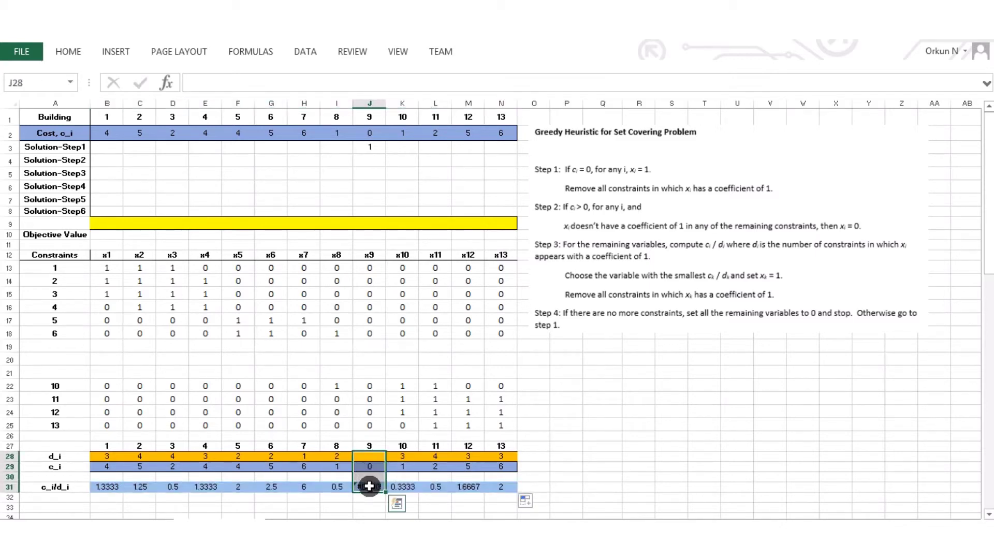
{"action": "key", "text": "Delete"}
{"action": "left_click", "coordinate": [524, 487]}
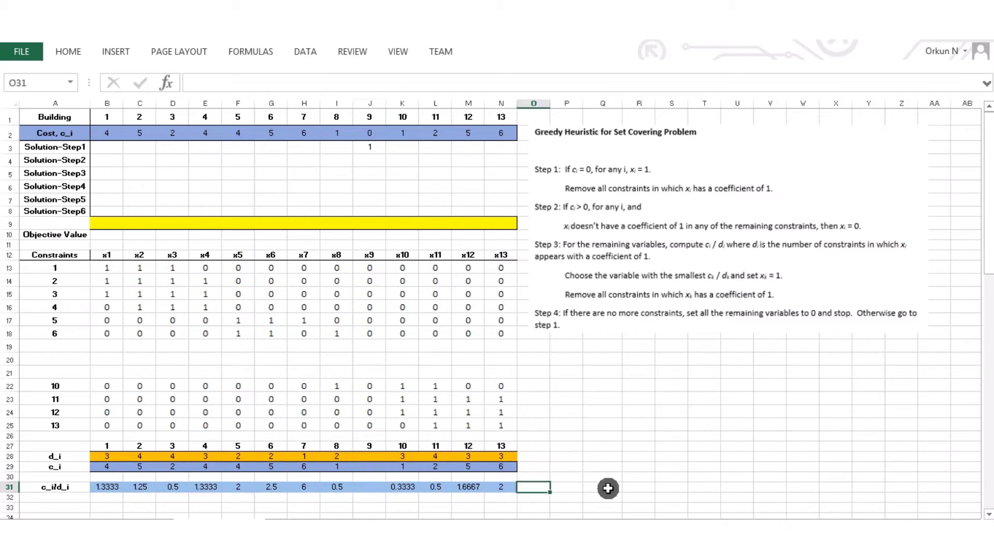
Compute the minimum ratio 0.3333 with =MIN(B31:N31) in O31 and spot x10's matching column
{"action": "type", "text": "=min("}
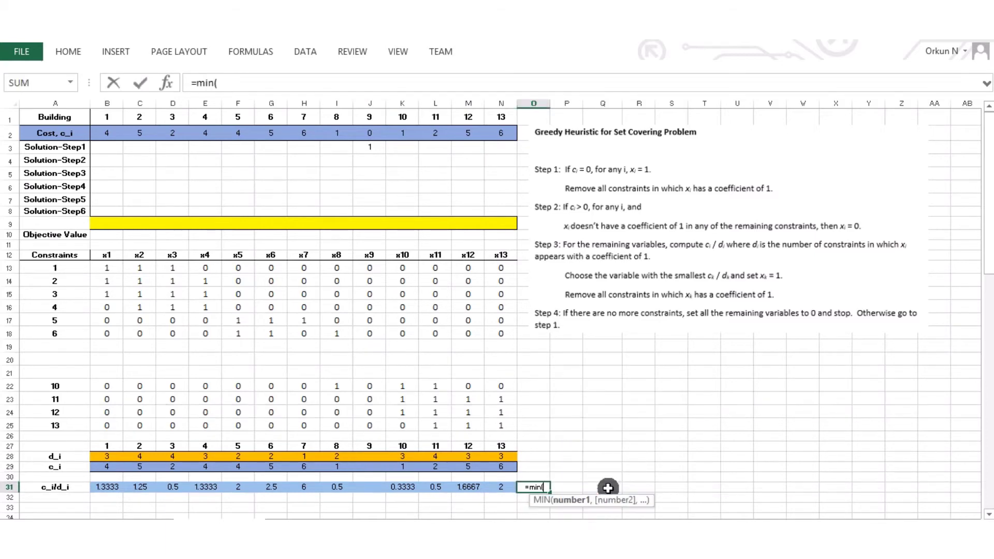
{"action": "left_click_drag", "start_coordinate": [99, 487], "coordinate": [502, 486]}
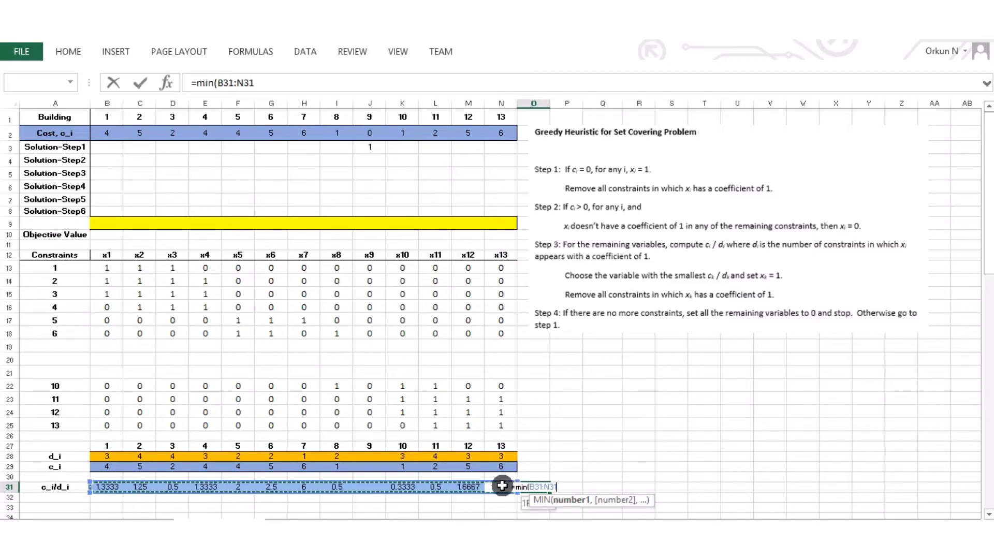
{"action": "key", "text": "Return"}
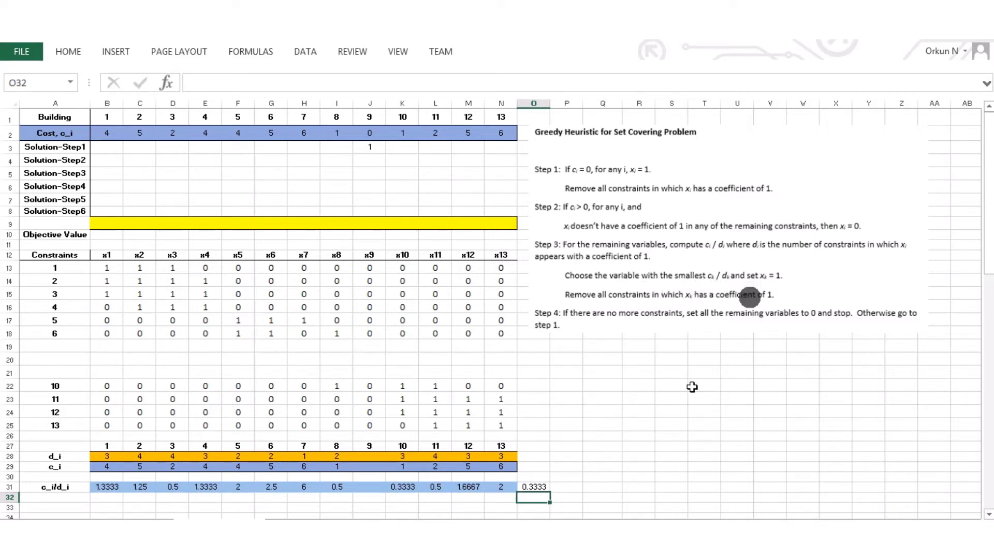
{"action": "key", "text": "Up"}
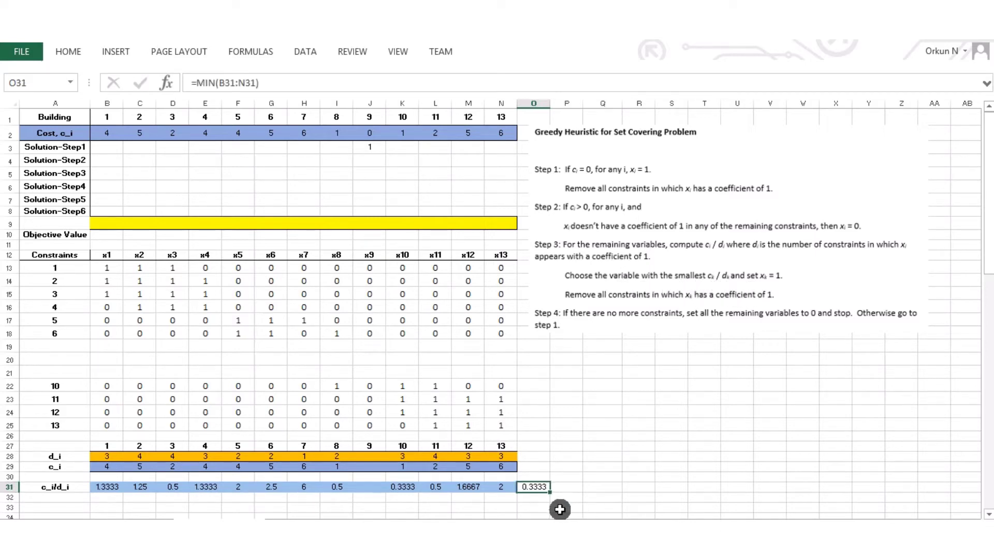
{"action": "left_click_drag", "start_coordinate": [401, 457], "coordinate": [402, 490]}
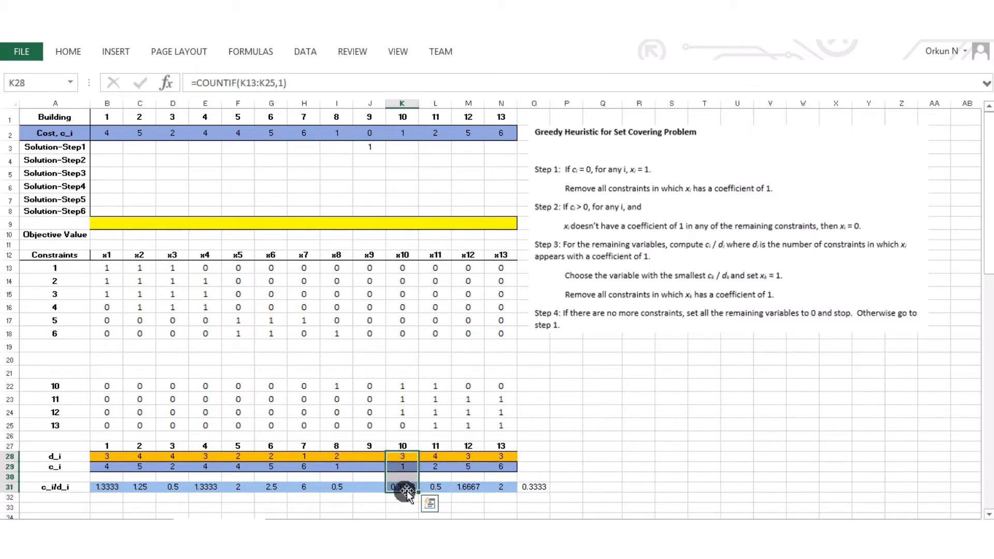
Set x10 to 1 in K4, carry x9's 1 down to J4, and mark x10's constraints
{"action": "left_click", "coordinate": [404, 161]}
{"action": "type", "text": "1"}
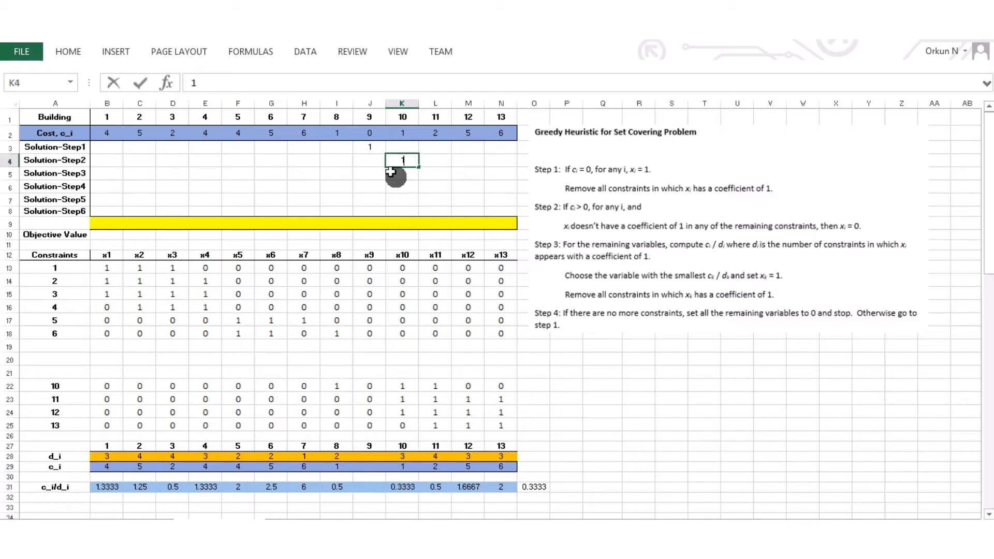
{"action": "left_click", "coordinate": [383, 151]}
{"action": "left_click_drag", "start_coordinate": [386, 156], "coordinate": [365, 179]}
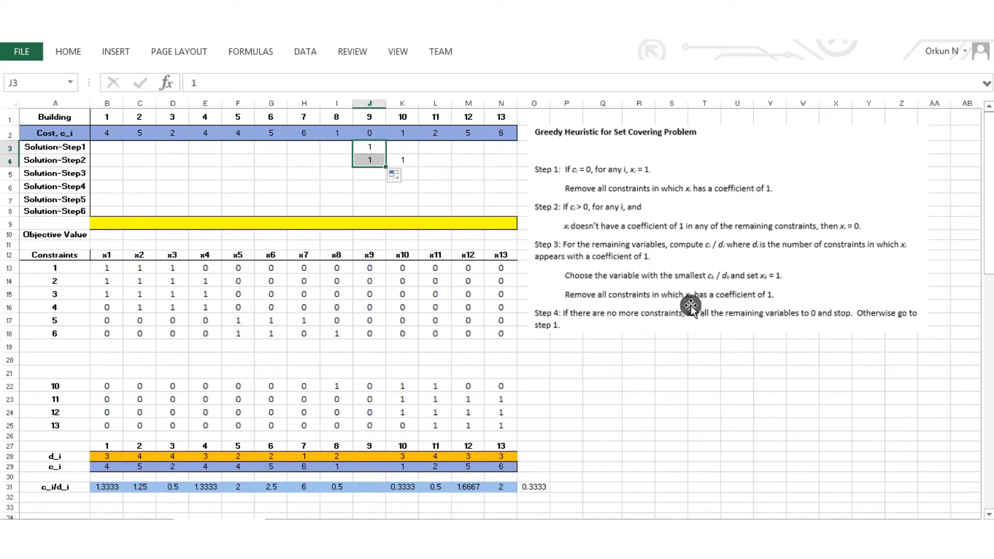
{"action": "left_click_drag", "start_coordinate": [404, 267], "coordinate": [414, 423]}
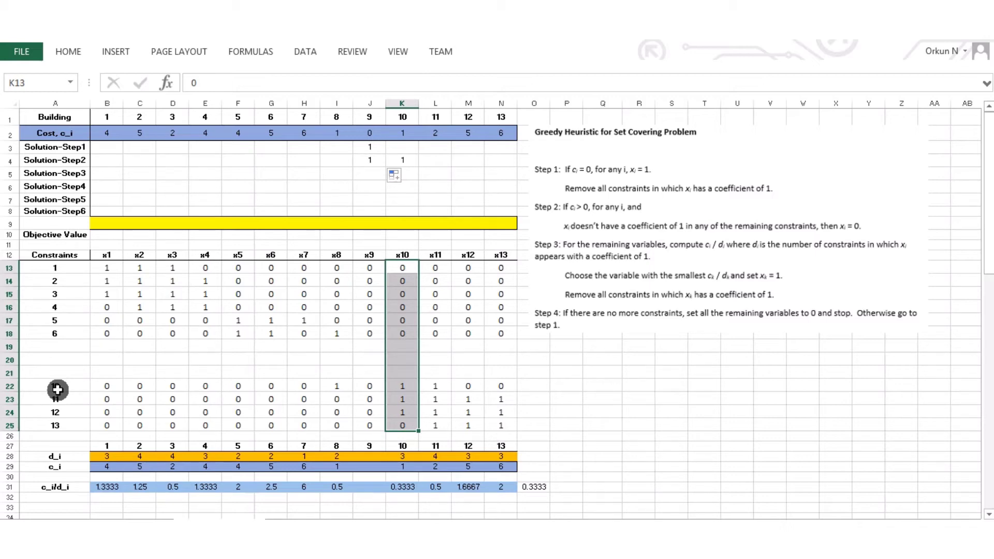
Clear constraints 10–12 and x10's d_i, c_i and ratio cells K28:K31
{"action": "left_click_drag", "start_coordinate": [57, 389], "coordinate": [505, 410]}
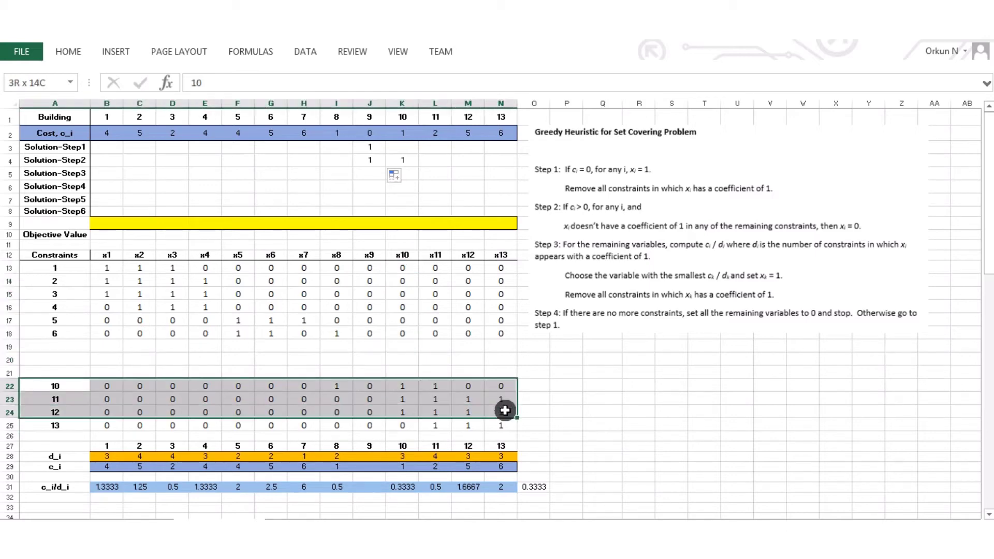
{"action": "key", "text": "Delete"}
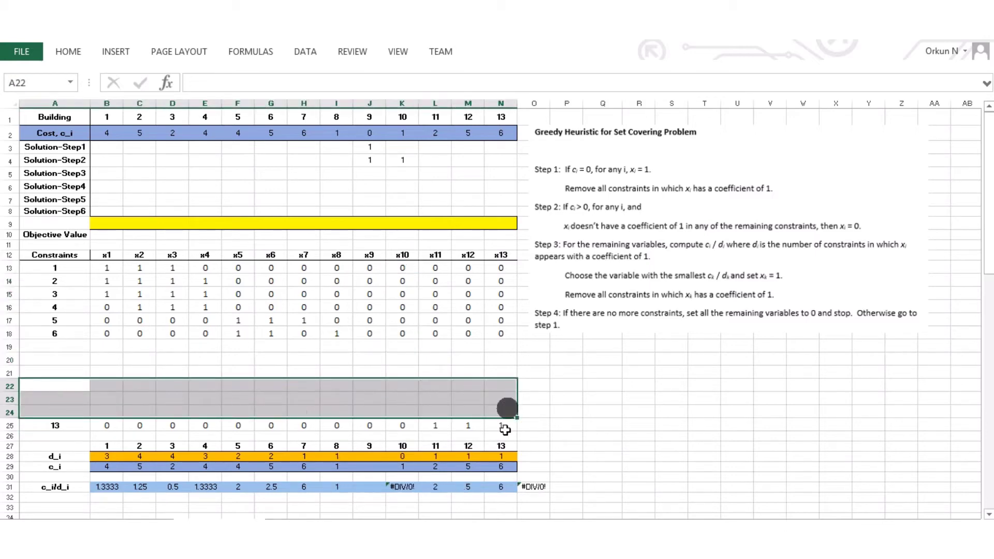
{"action": "left_click_drag", "start_coordinate": [398, 454], "coordinate": [405, 488]}
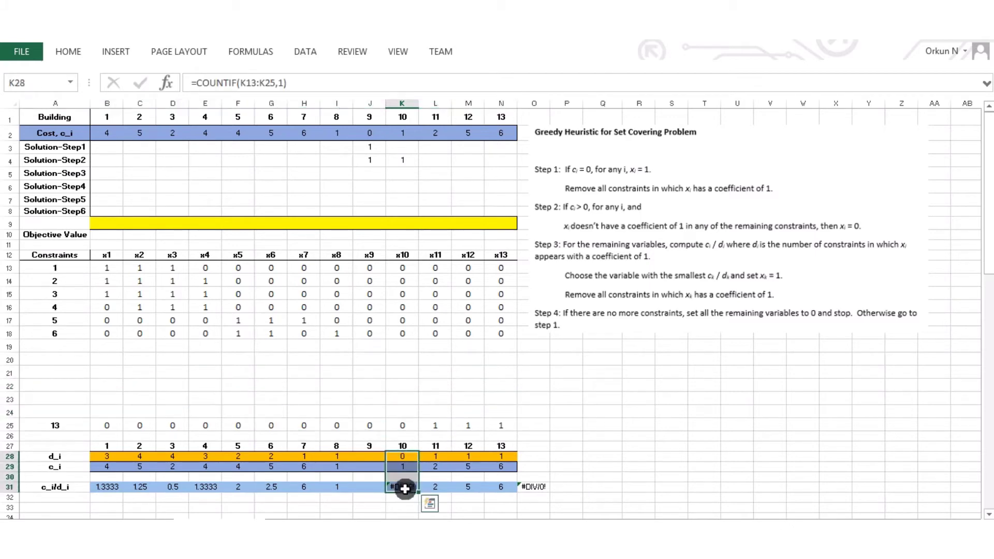
{"action": "key", "text": "Delete"}
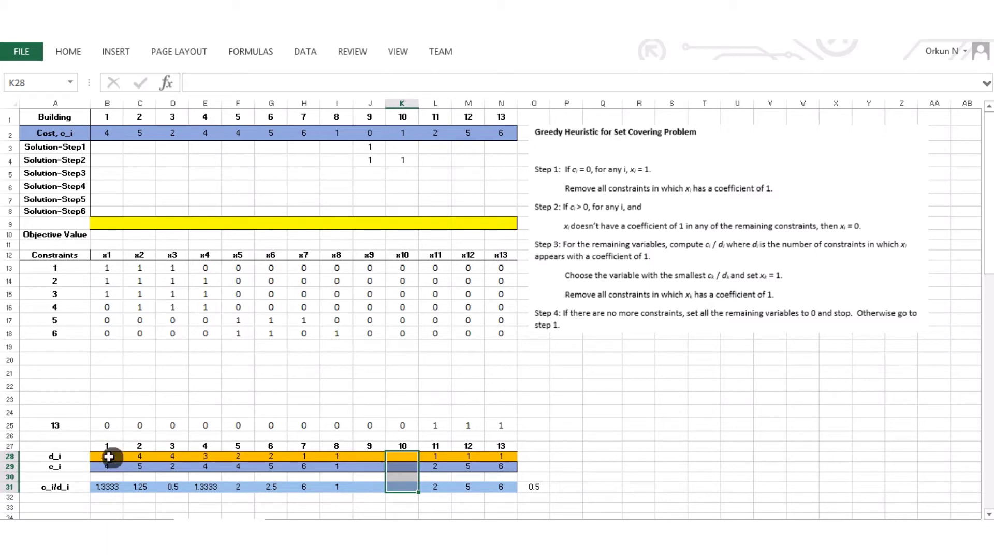
Review the updated d_i counts and the new 0.5 minimum, identifying x3
{"action": "left_click_drag", "start_coordinate": [104, 456], "coordinate": [505, 456]}
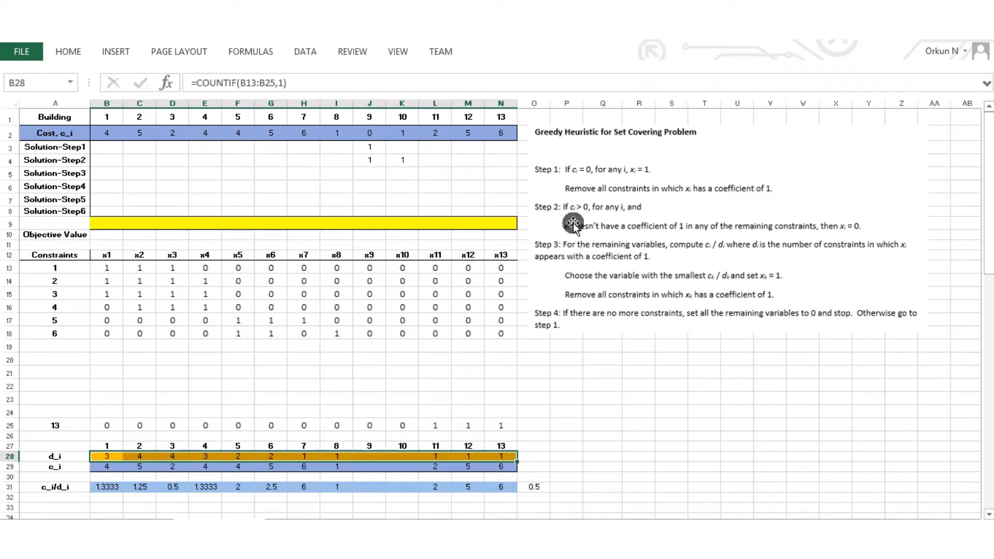
{"action": "left_click", "coordinate": [100, 475]}
{"action": "left_click_drag", "start_coordinate": [96, 459], "coordinate": [505, 457]}
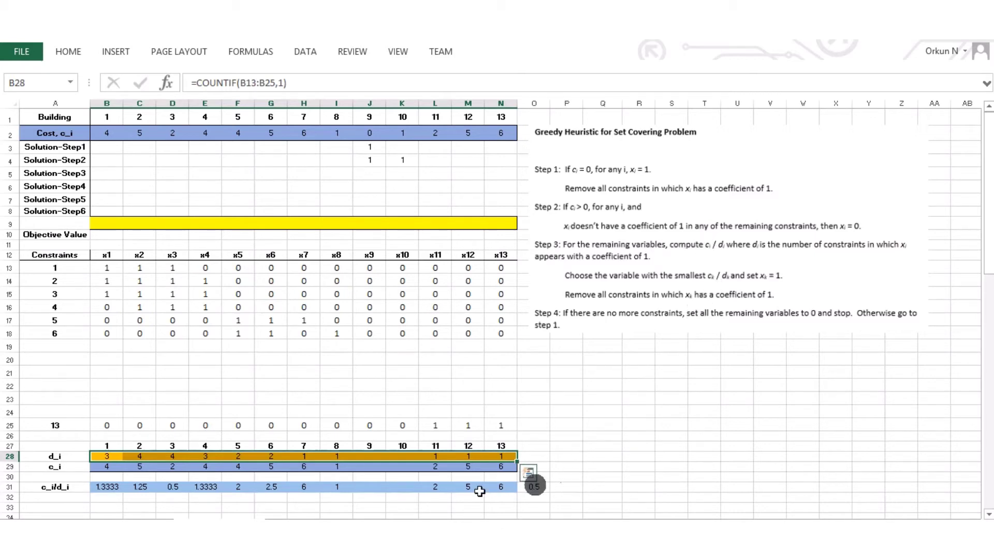
{"action": "left_click", "coordinate": [533, 487]}
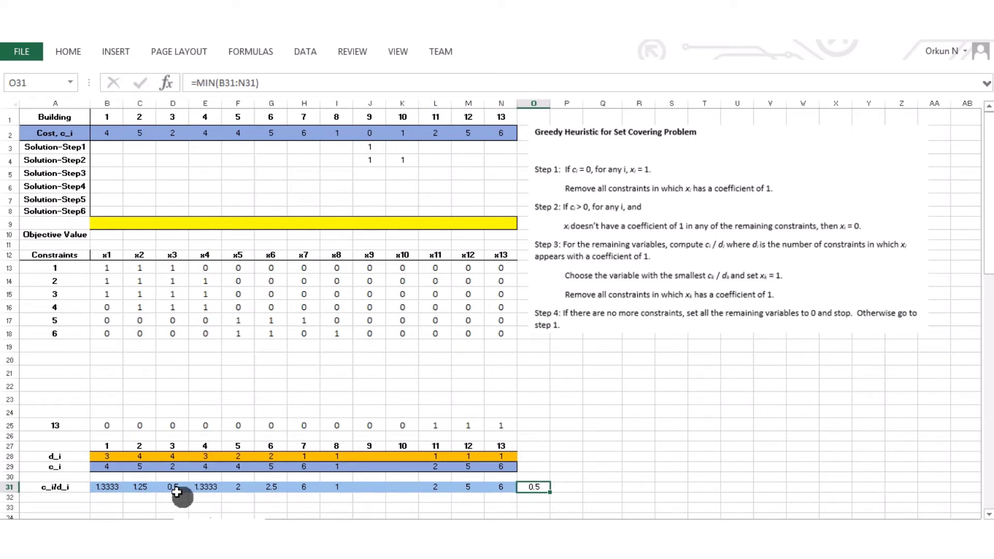
{"action": "left_click", "coordinate": [173, 457]}
{"action": "left_click_drag", "start_coordinate": [175, 472], "coordinate": [178, 486]}
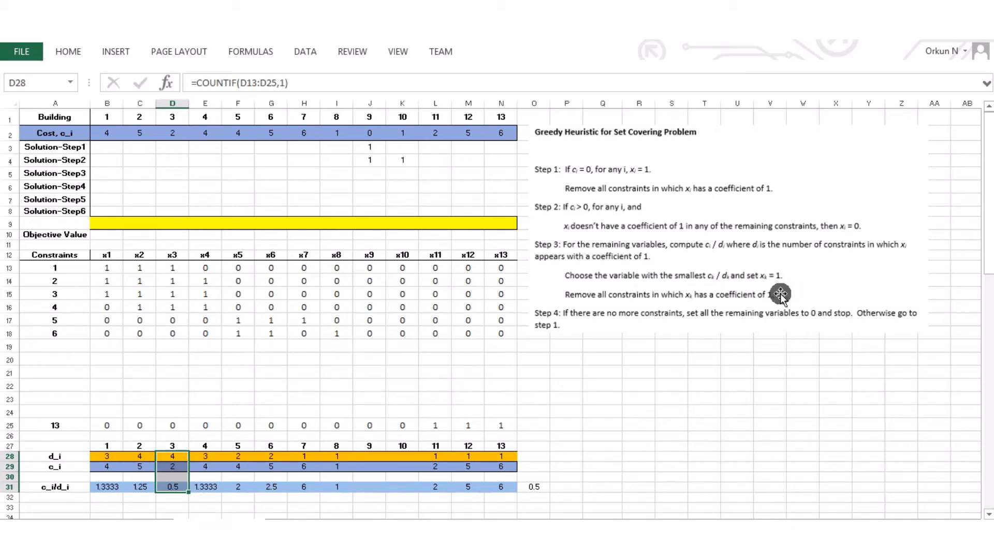
Set x3 to 1 in D5, carry x9 and x10's ones down, and mark x3's constraints
{"action": "left_click", "coordinate": [173, 172]}
{"action": "type", "text": "1"}
{"action": "left_click_drag", "start_coordinate": [380, 159], "coordinate": [415, 177]}
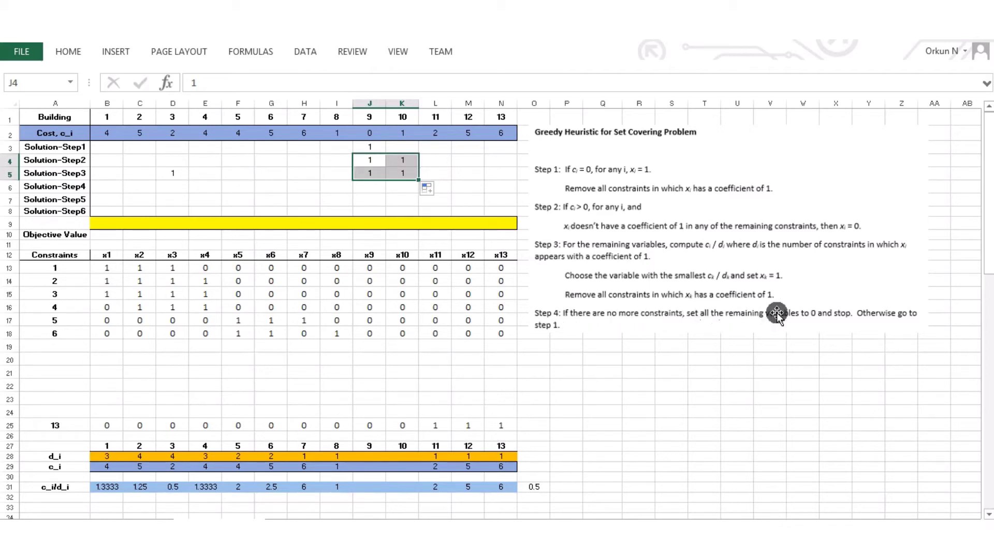
{"action": "left_click_drag", "start_coordinate": [173, 267], "coordinate": [173, 426]}
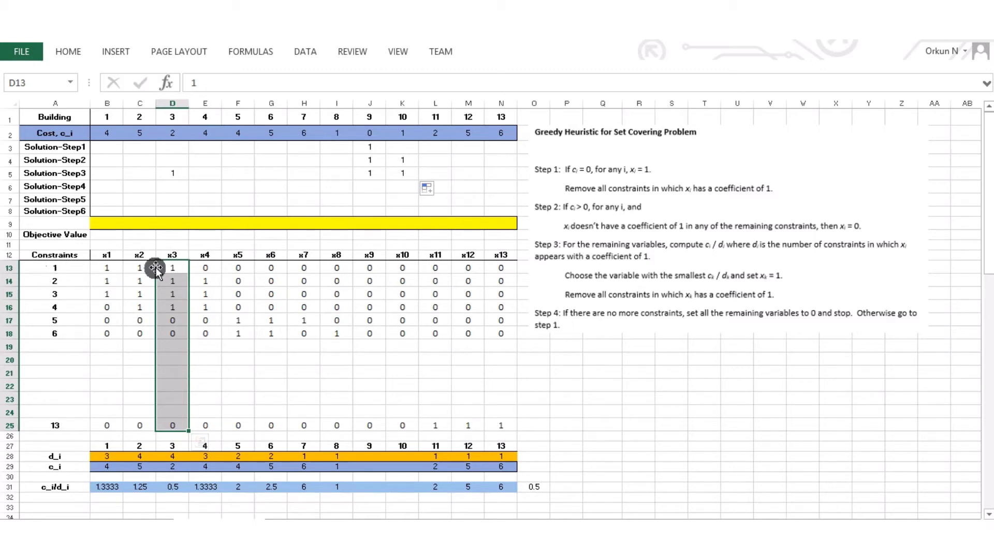
Clear constraints 1–4 and x3's d_i, c_i and ratio cells D28:D31
{"action": "left_click_drag", "start_coordinate": [55, 269], "coordinate": [503, 306]}
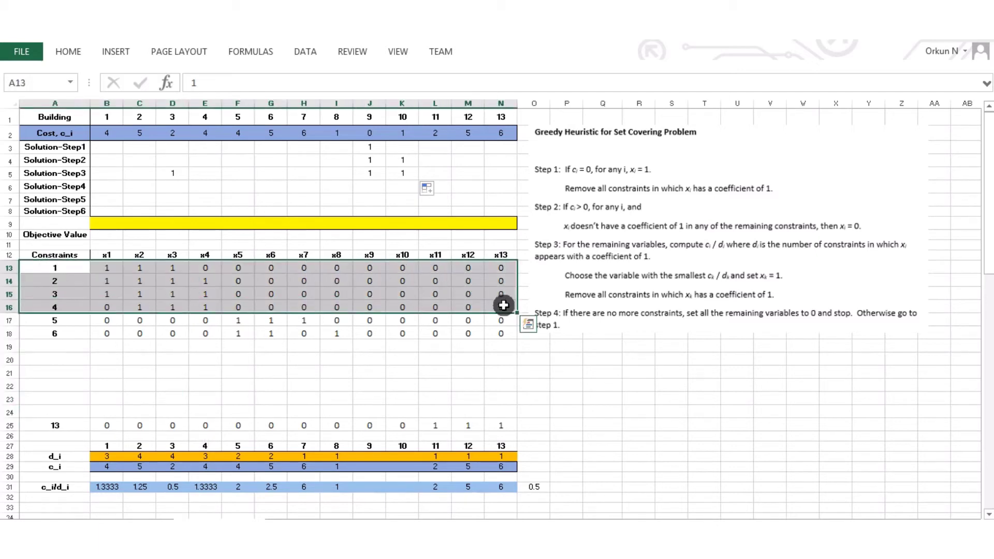
{"action": "key", "text": "Delete"}
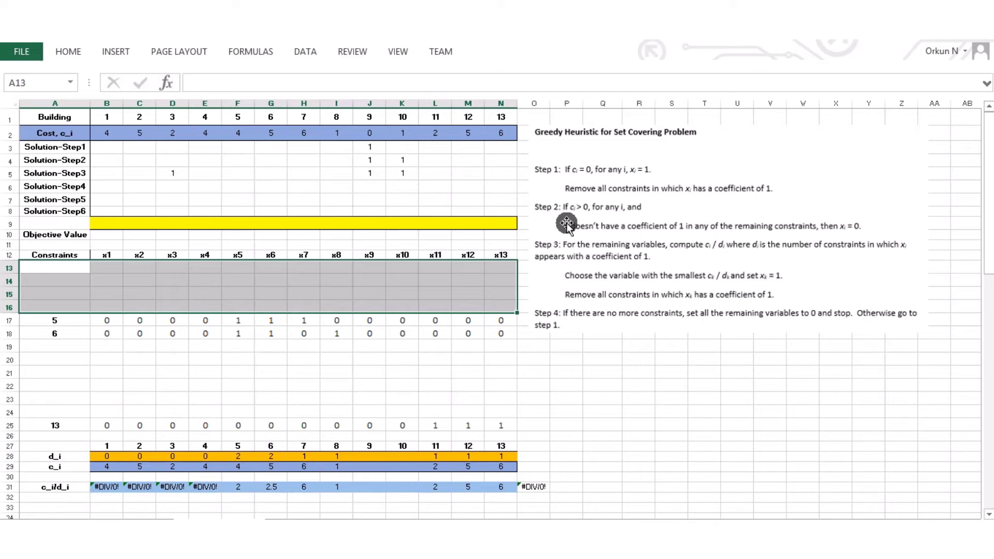
{"action": "left_click_drag", "start_coordinate": [170, 457], "coordinate": [170, 487]}
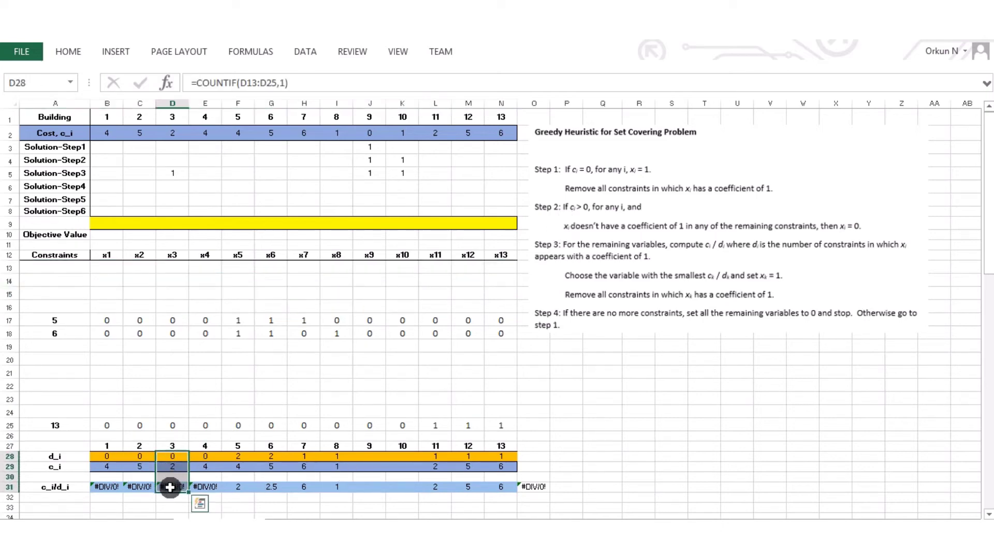
{"action": "key", "text": "Delete"}
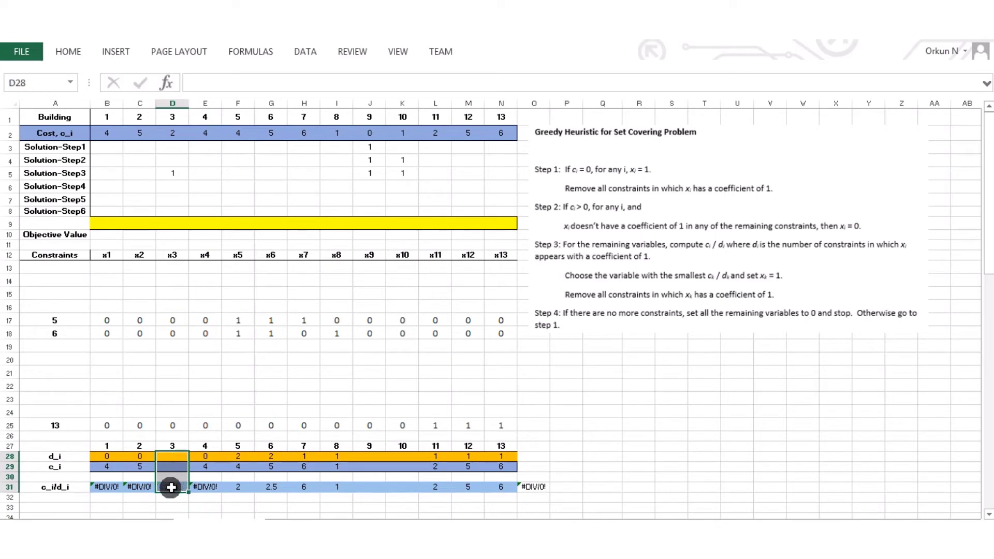
Check that x1, x2 and x4 now have d_i counts of 0
{"action": "left_click", "coordinate": [105, 456]}
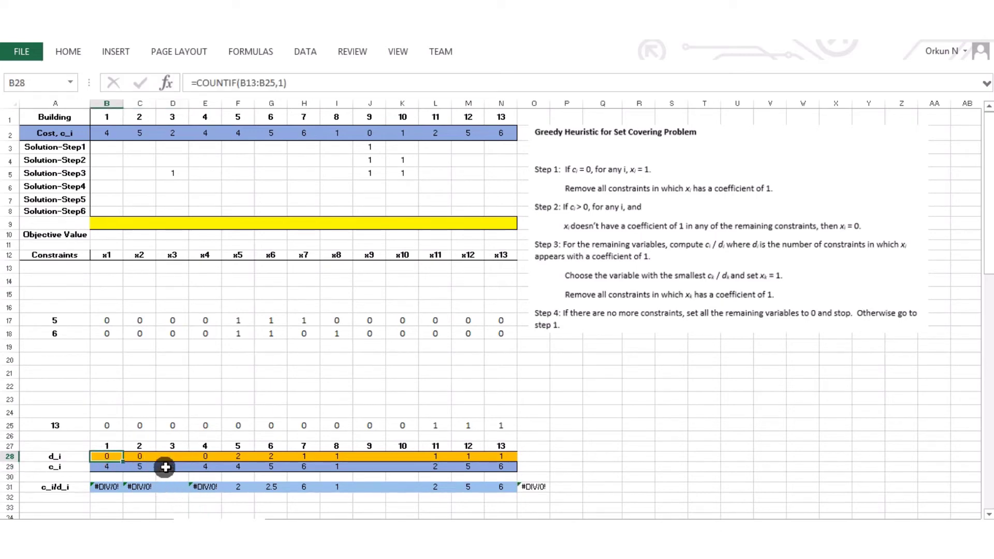
{"action": "left_click", "coordinate": [145, 456]}
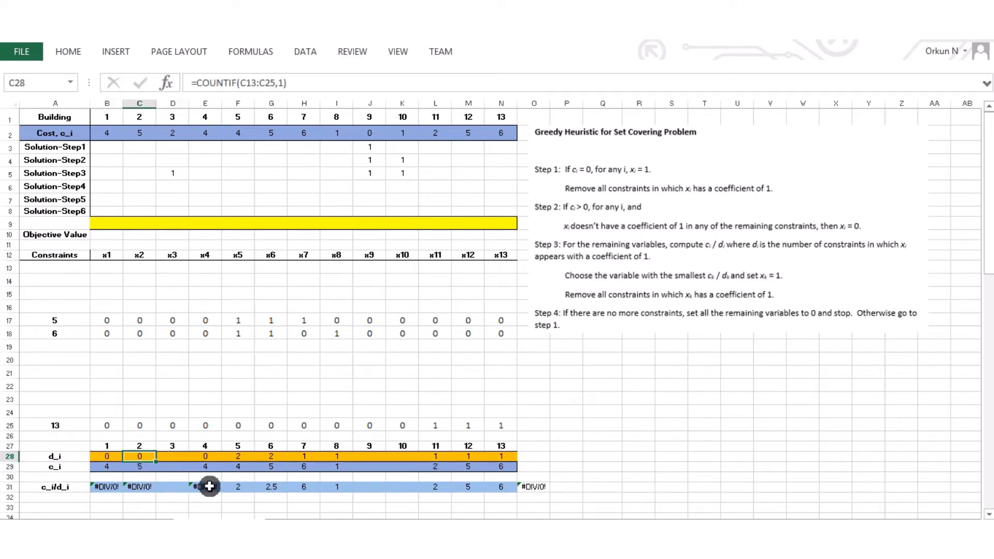
{"action": "left_click", "coordinate": [204, 457]}
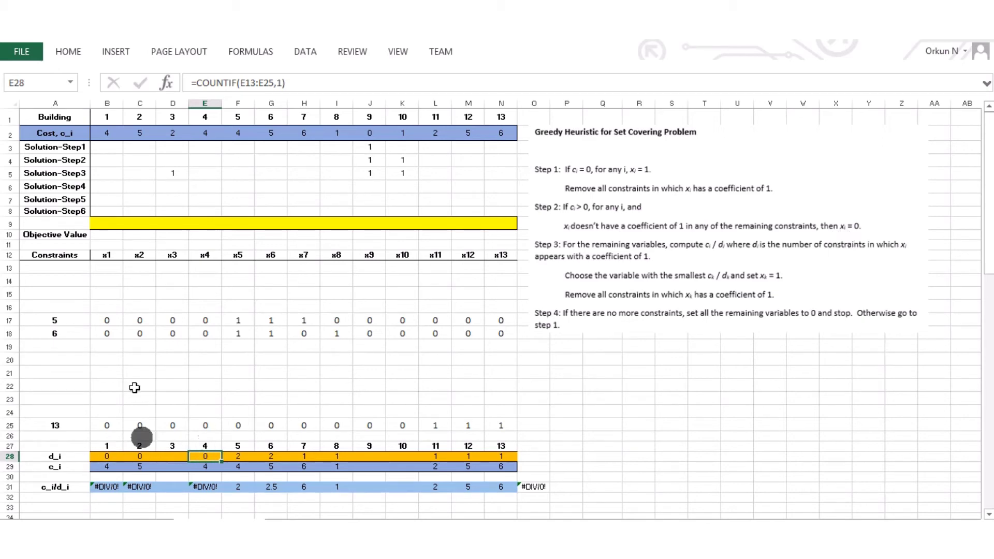
Fill Solution-Step4 with 0 for x1, x2, x4 and 1 for x3, x9, x10
{"action": "left_click", "coordinate": [111, 187]}
{"action": "type", "text": "0"}
{"action": "left_click", "coordinate": [147, 185]}
{"action": "type", "text": "0"}
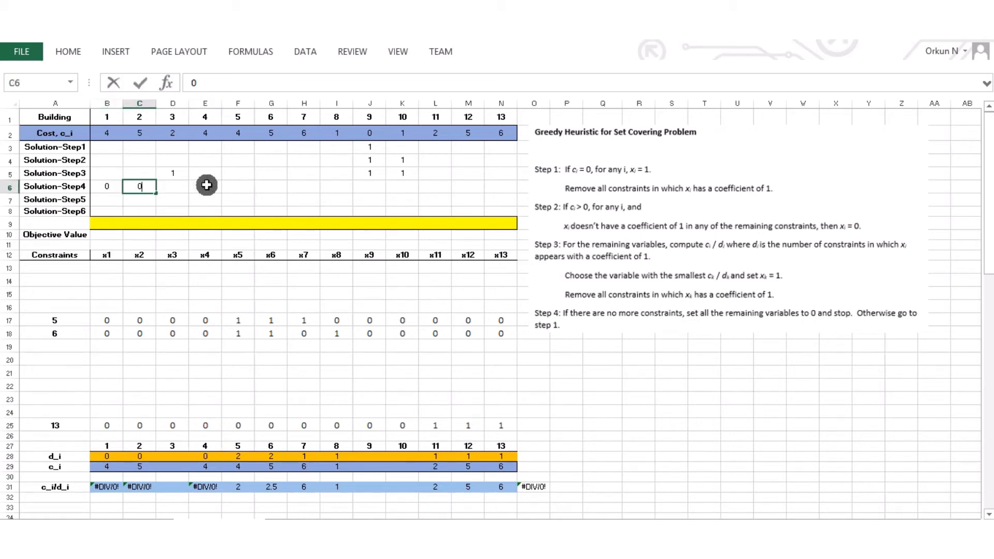
{"action": "left_click", "coordinate": [206, 185]}
{"action": "type", "text": "0"}
{"action": "left_click", "coordinate": [179, 173]}
{"action": "left_click_drag", "start_coordinate": [186, 178], "coordinate": [184, 189]}
{"action": "left_click_drag", "start_coordinate": [385, 175], "coordinate": [420, 193]}
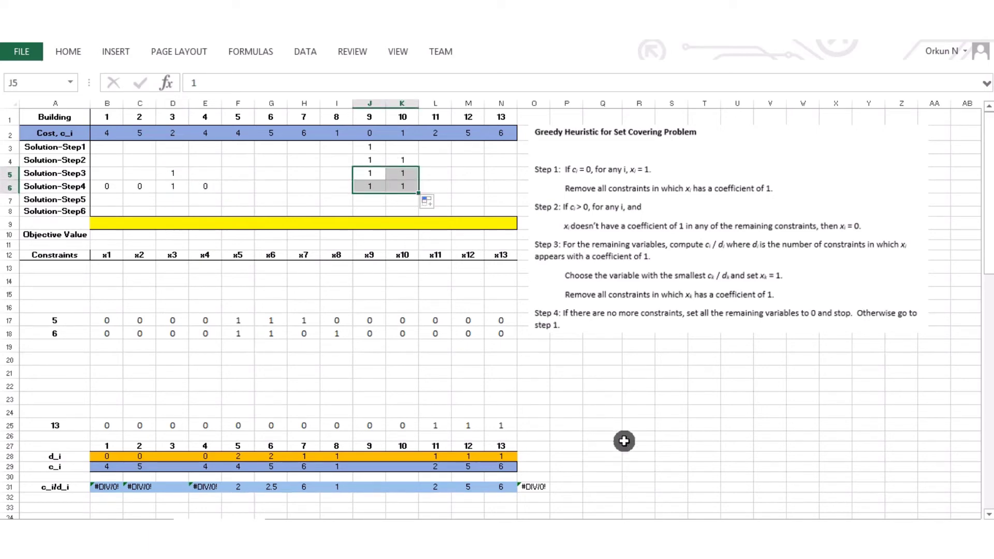
Clear the d_i, c_i and ratio cells for x1, x2 and x4
{"action": "left_click_drag", "start_coordinate": [105, 454], "coordinate": [141, 485]}
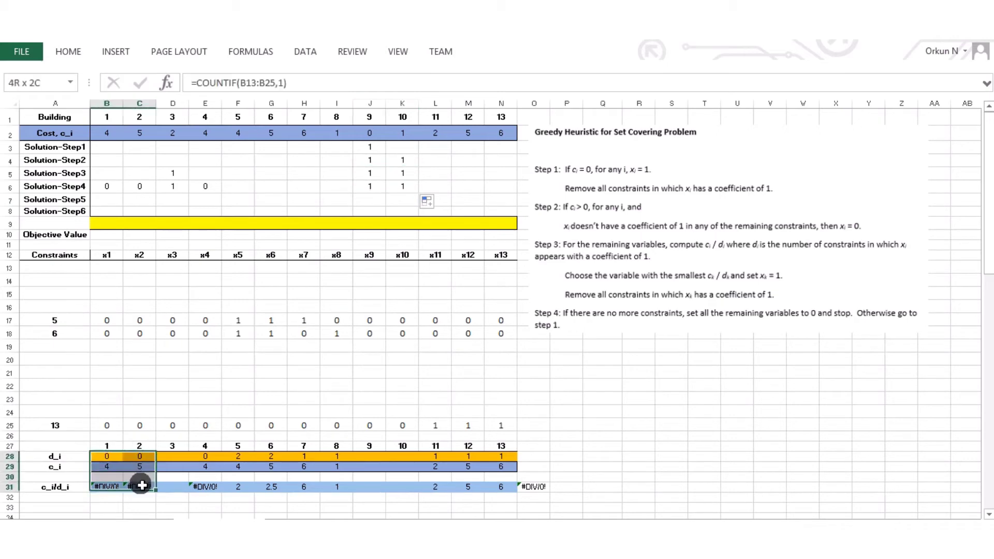
{"action": "key", "text": "Delete"}
{"action": "left_click_drag", "start_coordinate": [201, 455], "coordinate": [204, 485]}
{"action": "key", "text": "Delete"}
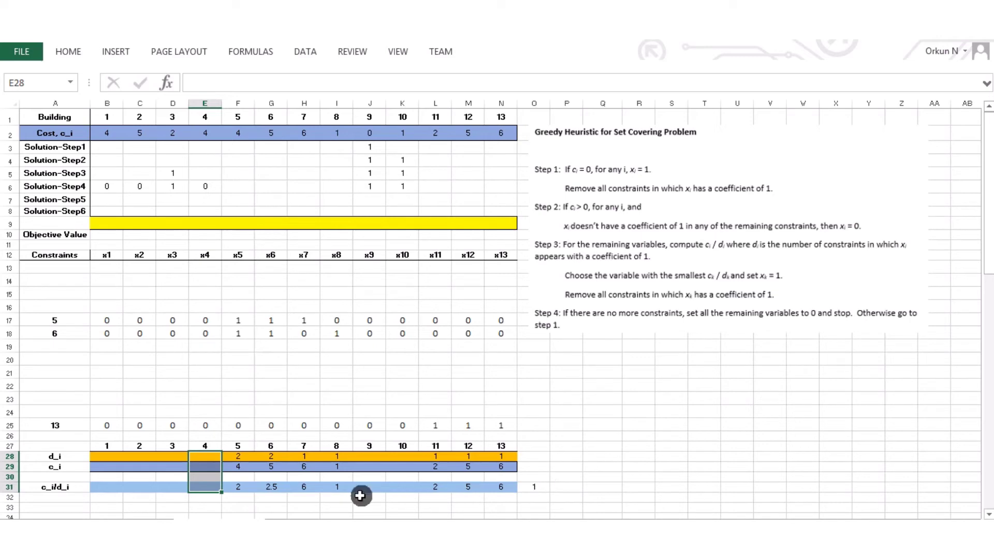
{"action": "left_click_drag", "start_coordinate": [234, 490], "coordinate": [504, 487]}
{"action": "left_click", "coordinate": [536, 489]}
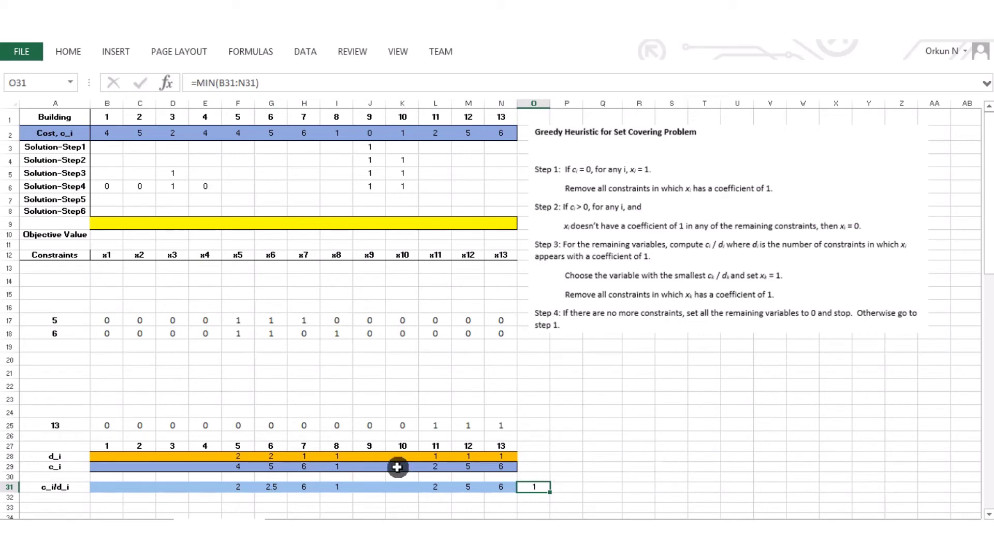
{"action": "left_click_drag", "start_coordinate": [343, 454], "coordinate": [342, 487]}
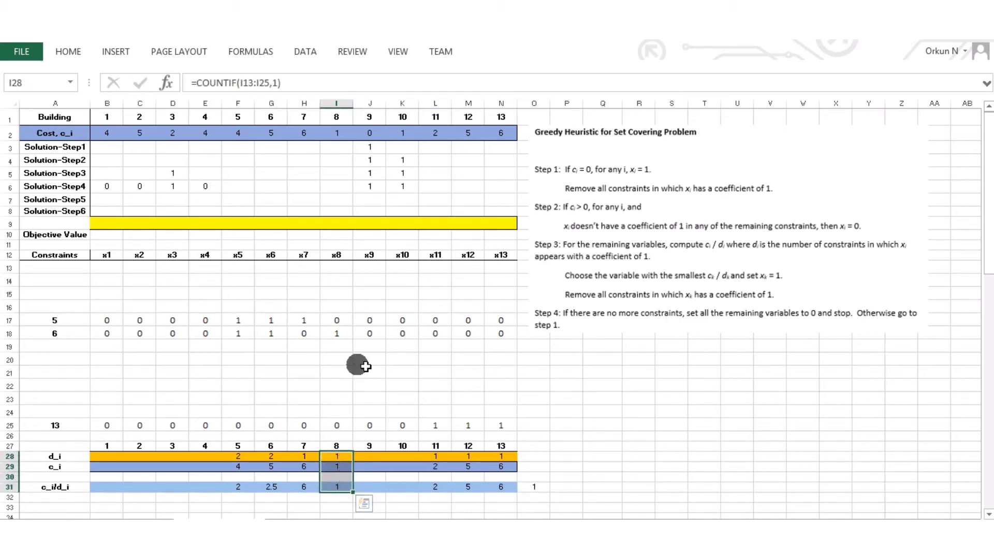
Set x8 to 1 in the Solution-Step5 row, carrying down x9, x10 and x1–x4 values
{"action": "left_click", "coordinate": [336, 199]}
{"action": "type", "text": "1"}
{"action": "left_click_drag", "start_coordinate": [367, 190], "coordinate": [424, 209]}
{"action": "left_click_drag", "start_coordinate": [105, 184], "coordinate": [221, 207]}
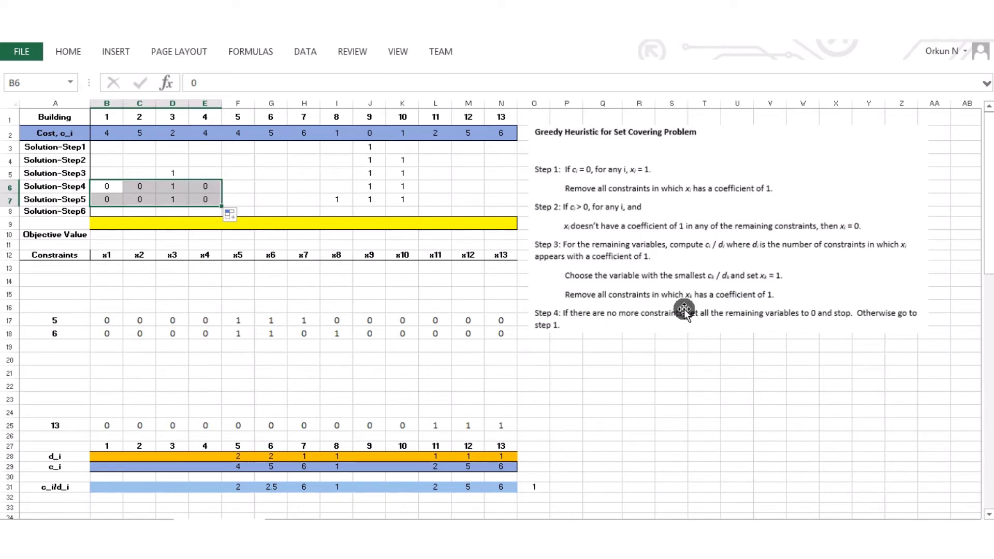
Clear constraint row 18 and building 8's d_i, c_i and ratio cells, leaving minimum ratio 2
{"action": "left_click_drag", "start_coordinate": [337, 267], "coordinate": [347, 421]}
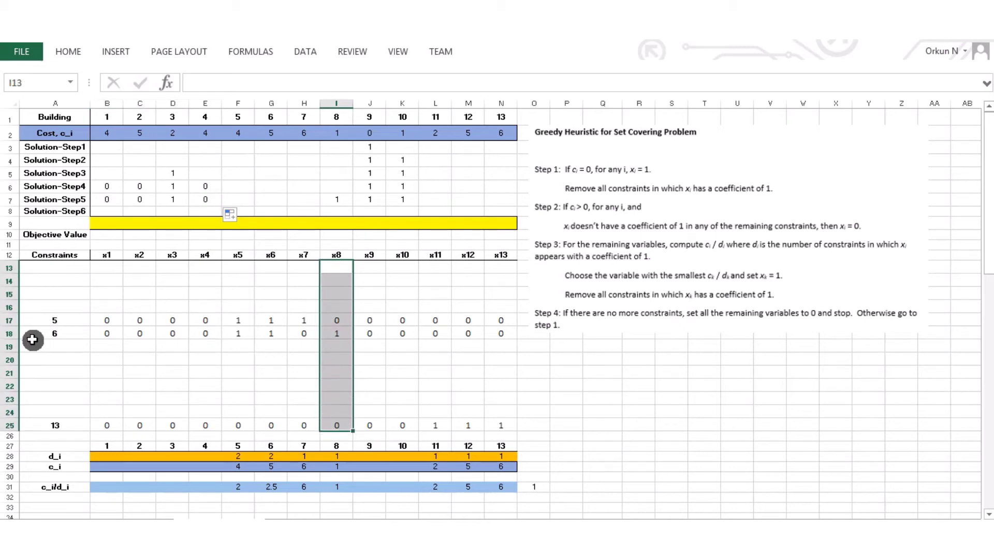
{"action": "left_click_drag", "start_coordinate": [45, 333], "coordinate": [498, 333]}
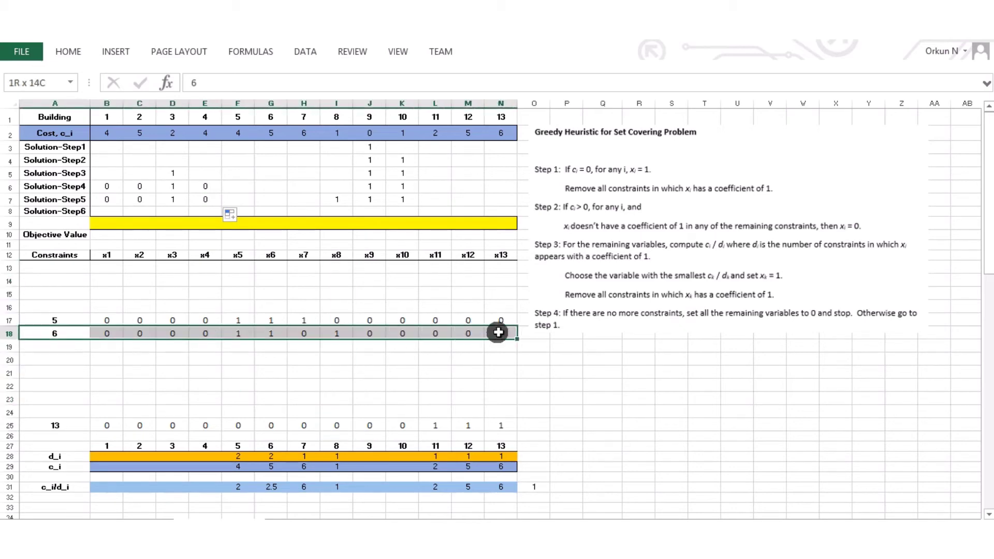
{"action": "key", "text": "Delete"}
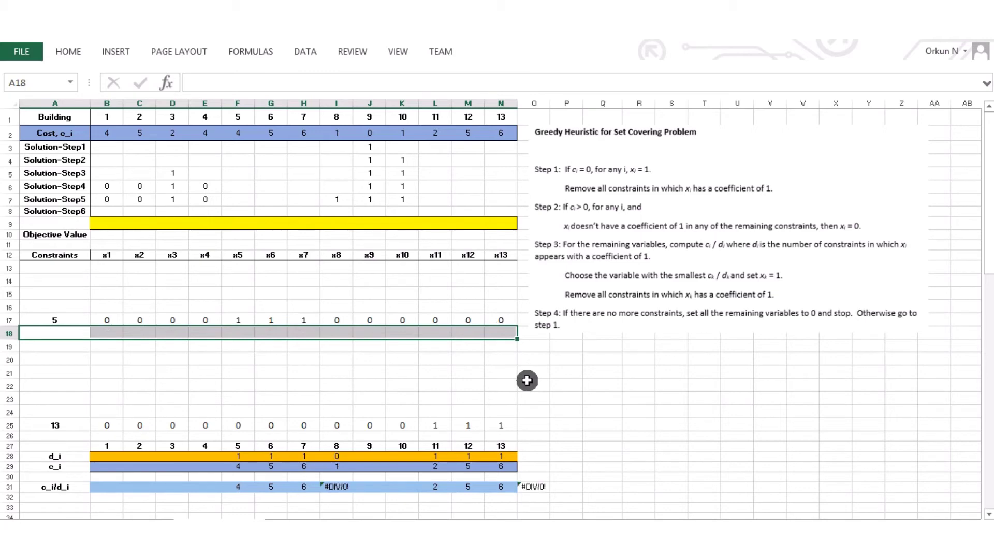
{"action": "left_click_drag", "start_coordinate": [337, 456], "coordinate": [343, 484]}
{"action": "key", "text": "Delete"}
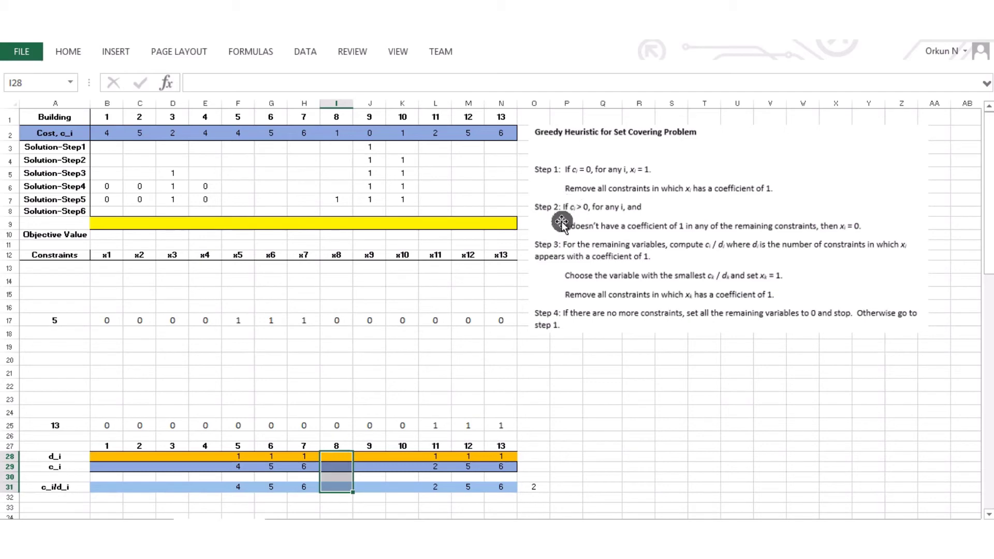
{"action": "left_click_drag", "start_coordinate": [240, 456], "coordinate": [503, 458]}
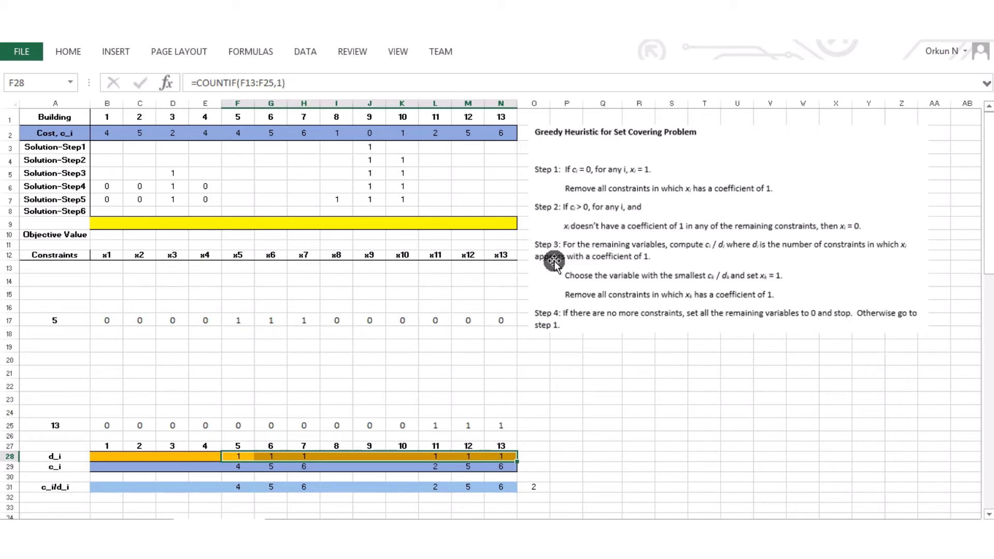
Pick building 11 and set x11 to 1 in Solution-Step6, filling down x8–x10 and x1–x4
{"action": "left_click", "coordinate": [532, 486]}
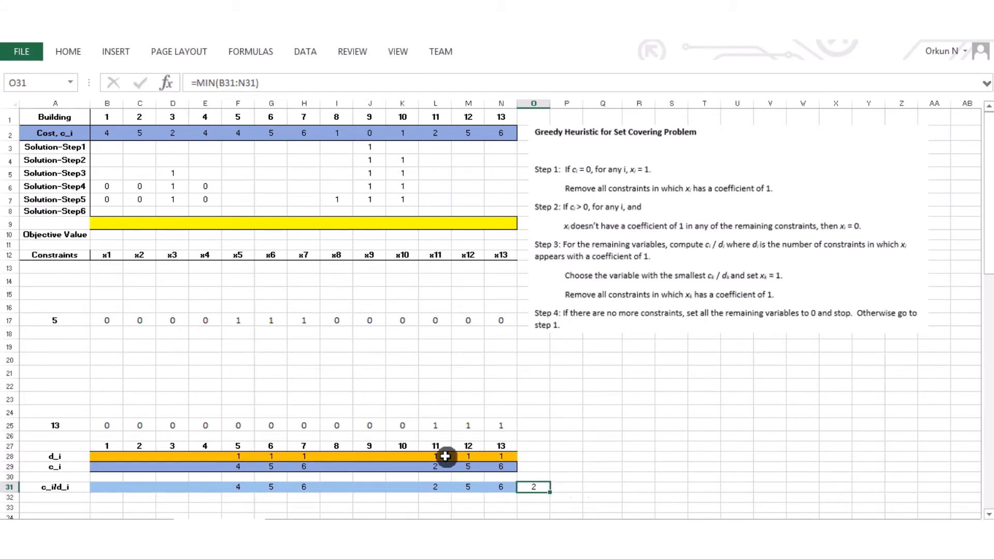
{"action": "left_click_drag", "start_coordinate": [439, 454], "coordinate": [439, 486]}
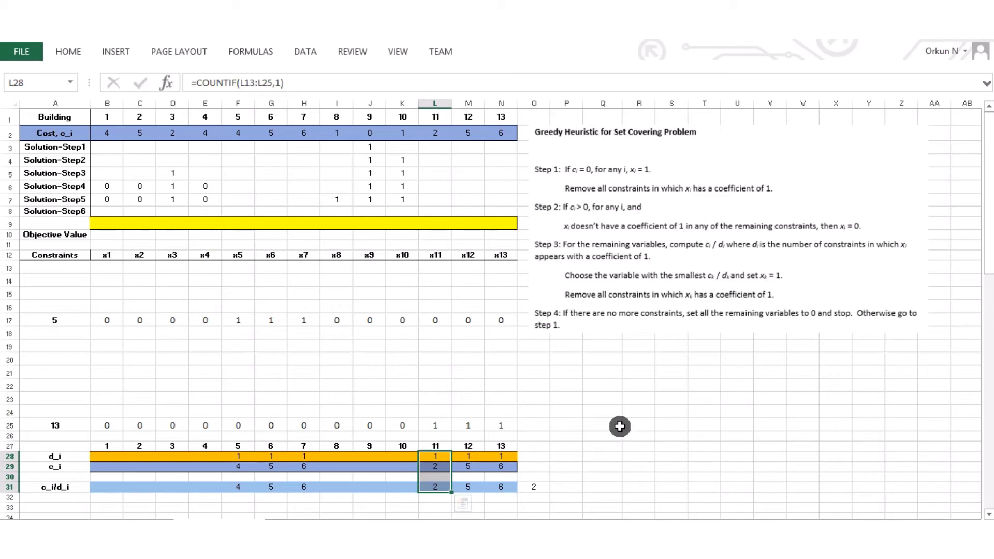
{"action": "left_click", "coordinate": [437, 212]}
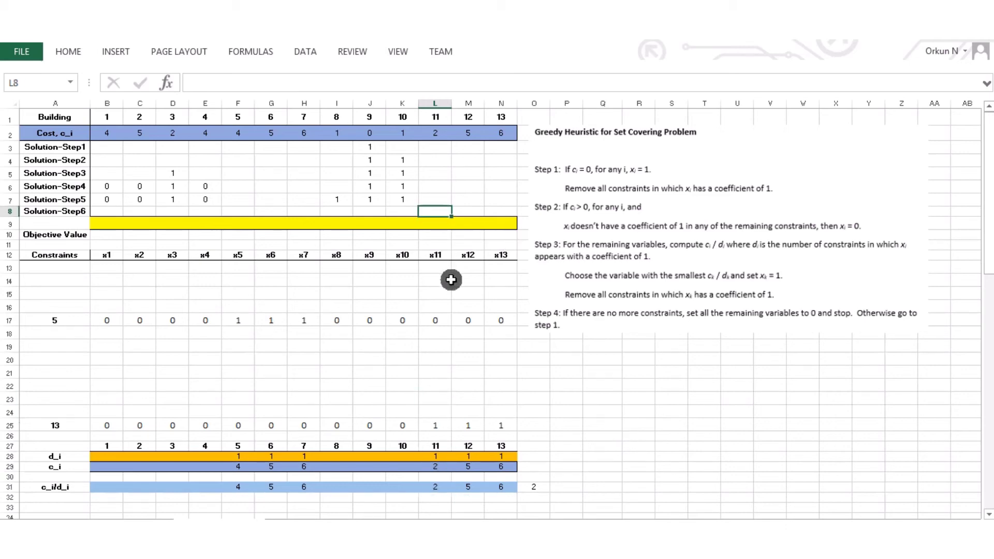
{"action": "type", "text": "1"}
{"action": "left_click_drag", "start_coordinate": [333, 197], "coordinate": [421, 214]}
{"action": "left_click_drag", "start_coordinate": [107, 199], "coordinate": [223, 213]}
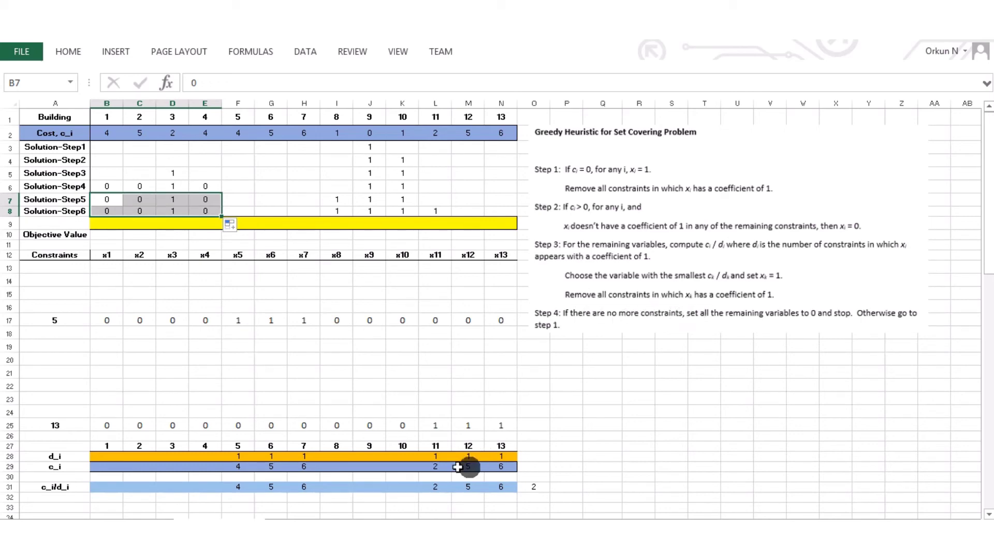
Clear building 11's covered constraint row 25 and its d_i, c_i and ratio cells
{"action": "left_click", "coordinate": [403, 334]}
{"action": "left_click_drag", "start_coordinate": [437, 262], "coordinate": [436, 426]}
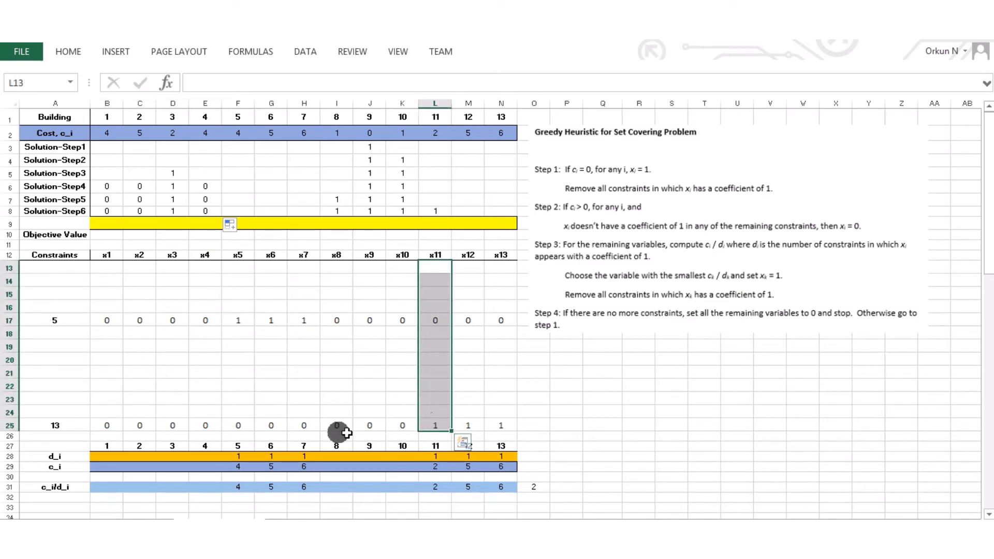
{"action": "left_click", "coordinate": [63, 429]}
{"action": "left_click_drag", "start_coordinate": [65, 430], "coordinate": [489, 421]}
{"action": "key", "text": "Delete"}
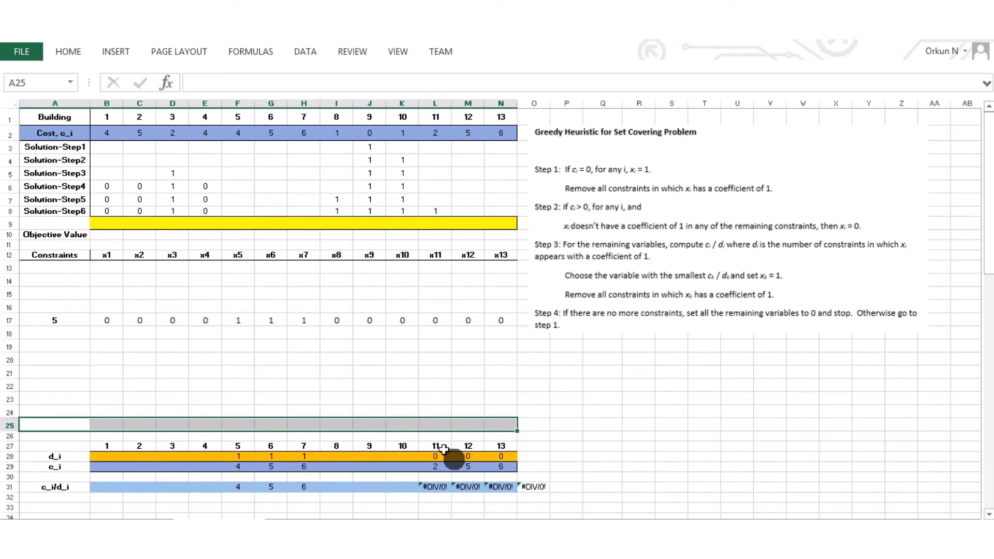
{"action": "left_click_drag", "start_coordinate": [433, 455], "coordinate": [438, 487]}
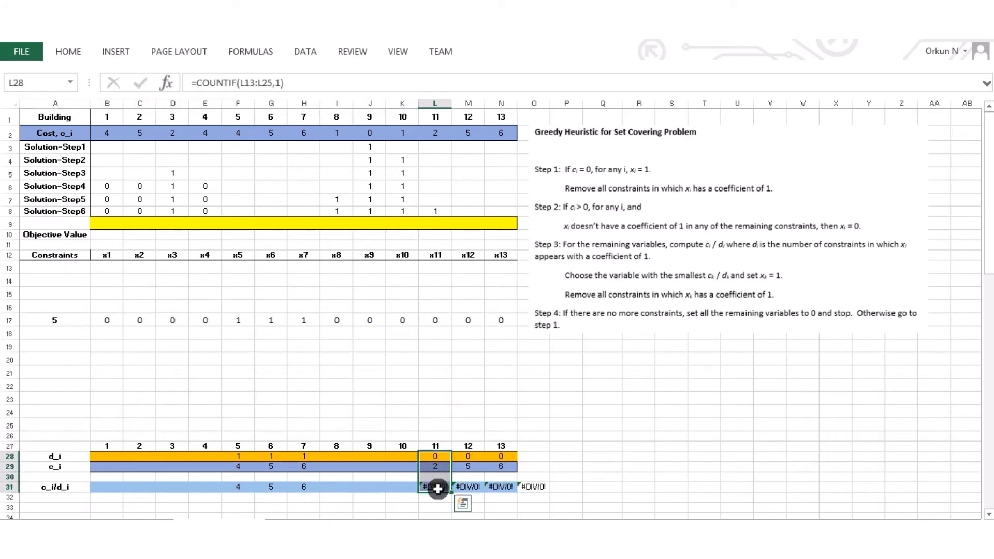
{"action": "key", "text": "Delete"}
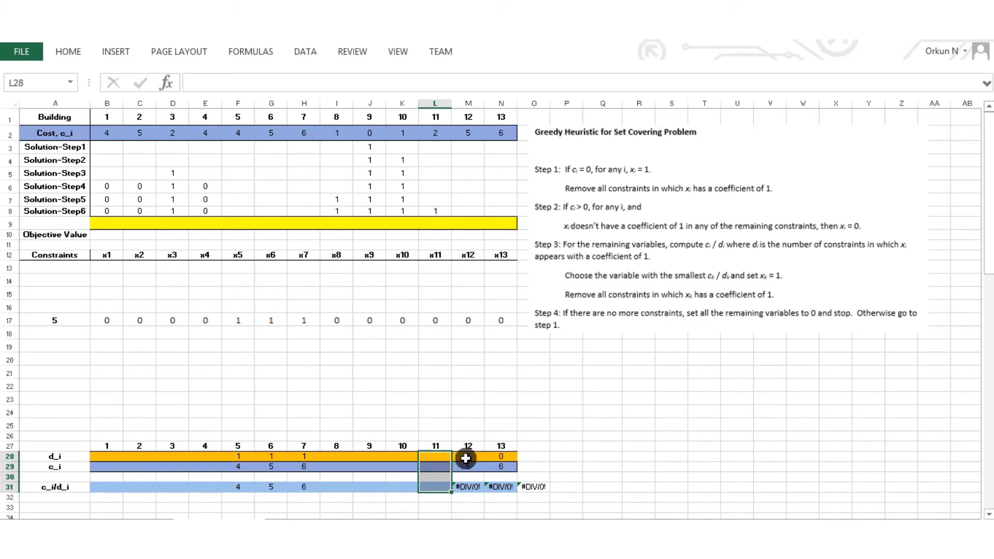
{"action": "left_click_drag", "start_coordinate": [466, 459], "coordinate": [492, 457]}
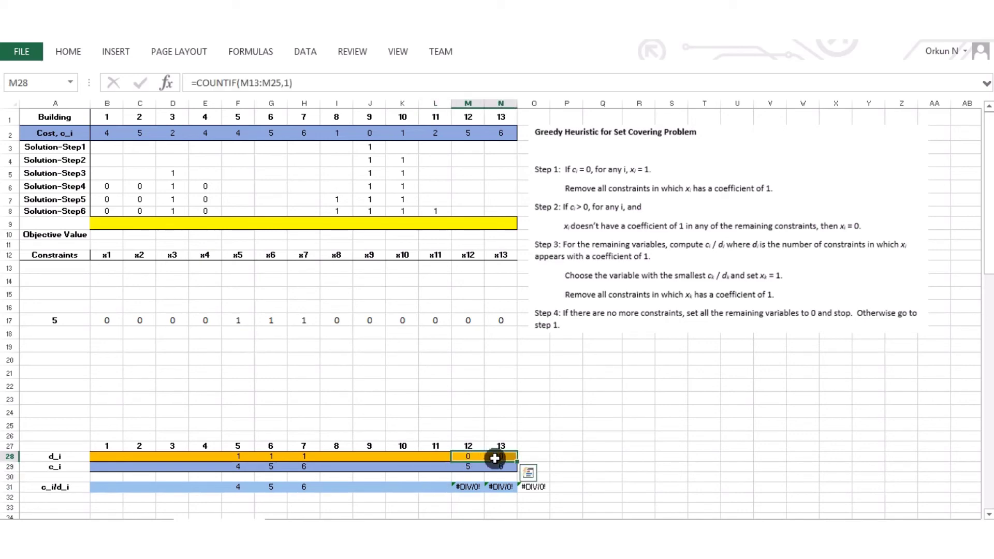
Enter 0 for buildings 12 and 13 in the Solution-Step6 row
{"action": "left_click", "coordinate": [462, 211]}
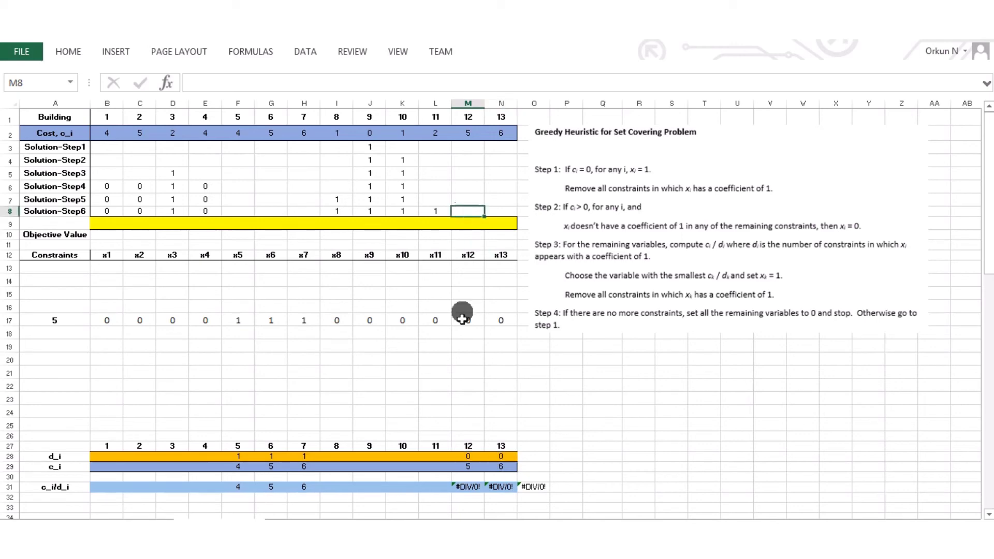
{"action": "type", "text": "0"}
{"action": "left_click", "coordinate": [496, 210]}
{"action": "type", "text": "0"}
{"action": "left_click", "coordinate": [559, 446]}
Clear buildings 12–13 d_i, c_i and ratio cells, leaving a minimum ratio of 4
{"action": "left_click_drag", "start_coordinate": [478, 460], "coordinate": [497, 487]}
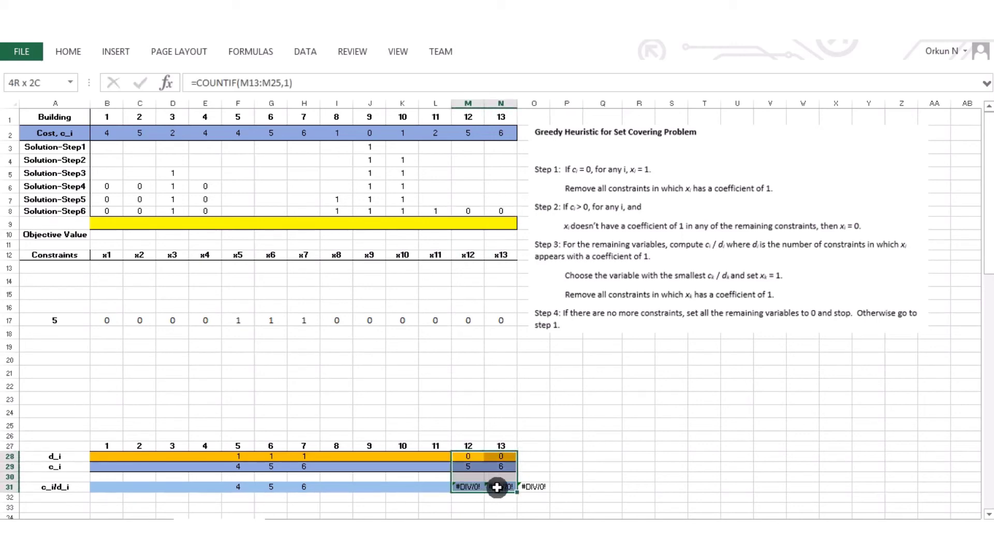
{"action": "key", "text": "Delete"}
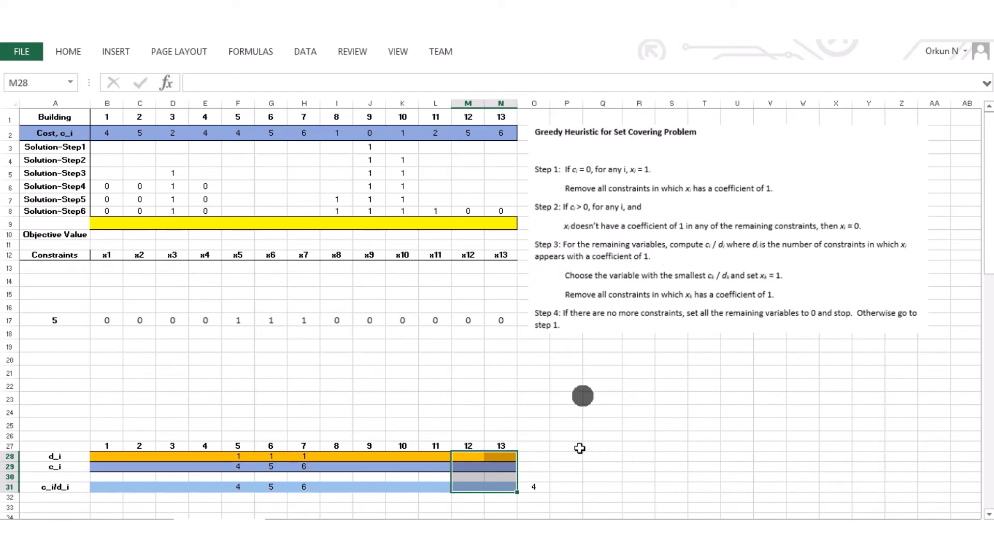
{"action": "left_click", "coordinate": [539, 486]}
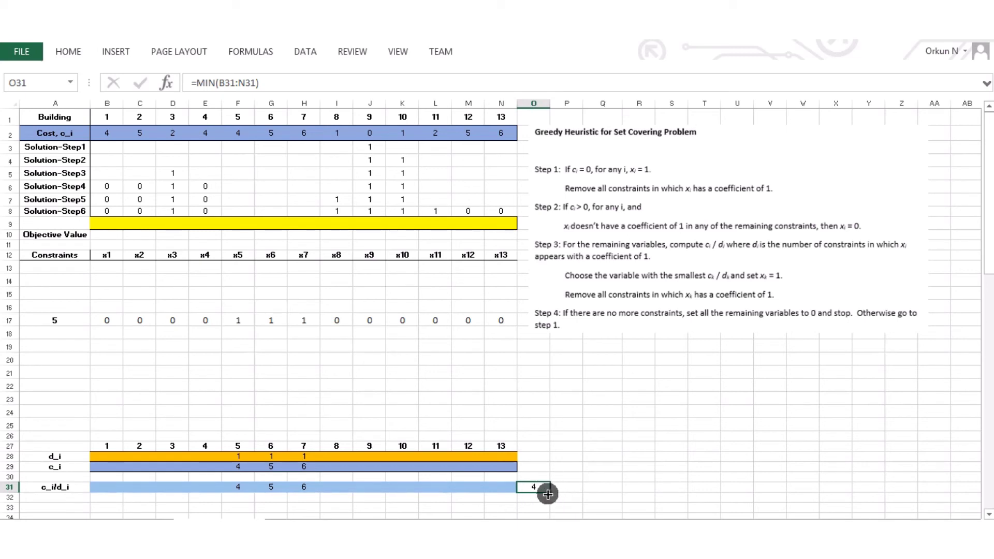
{"action": "left_click_drag", "start_coordinate": [237, 455], "coordinate": [241, 485]}
Insert a new blank row 9 for the final solution step
{"action": "right_click", "coordinate": [3, 223]}
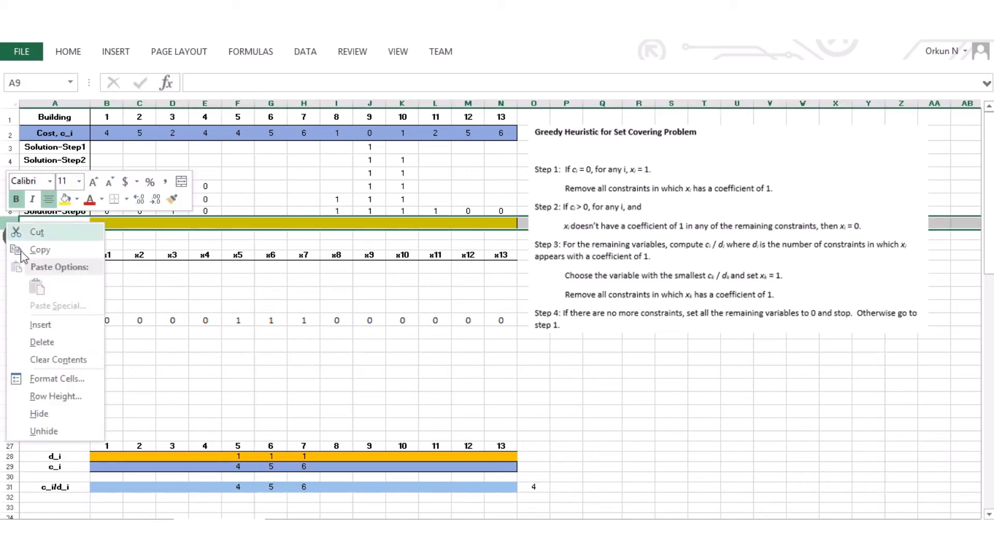
{"action": "left_click", "coordinate": [50, 325]}
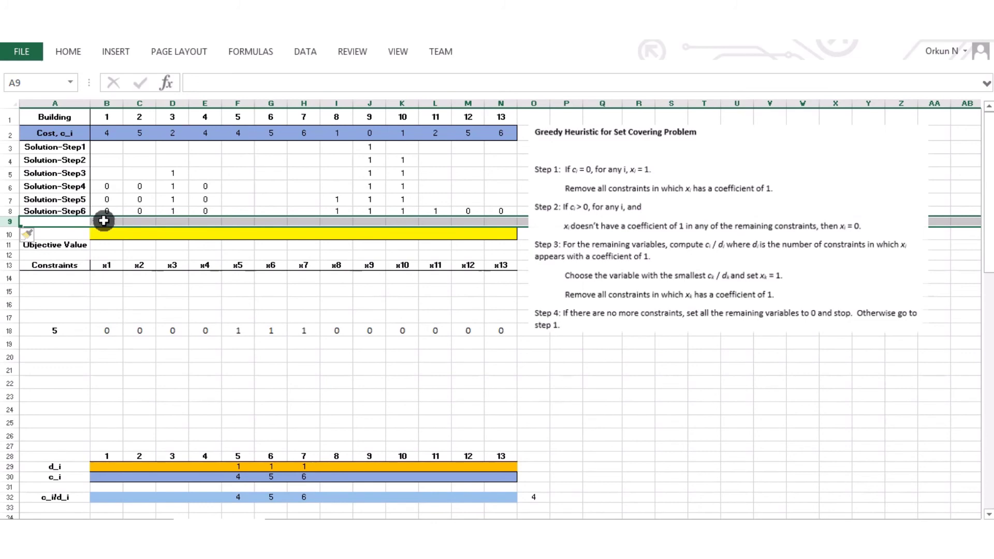
{"action": "left_click", "coordinate": [103, 222]}
{"action": "left_click_drag", "start_coordinate": [238, 467], "coordinate": [238, 498]}
Fill row 9 with x5 = 1 plus Step6 values, and clear the last constraint row 18
{"action": "left_click", "coordinate": [236, 220]}
{"action": "type", "text": "1"}
{"action": "left_click", "coordinate": [124, 211]}
{"action": "left_click_drag", "start_coordinate": [124, 210], "coordinate": [222, 227]}
{"action": "left_click_drag", "start_coordinate": [337, 211], "coordinate": [516, 225]}
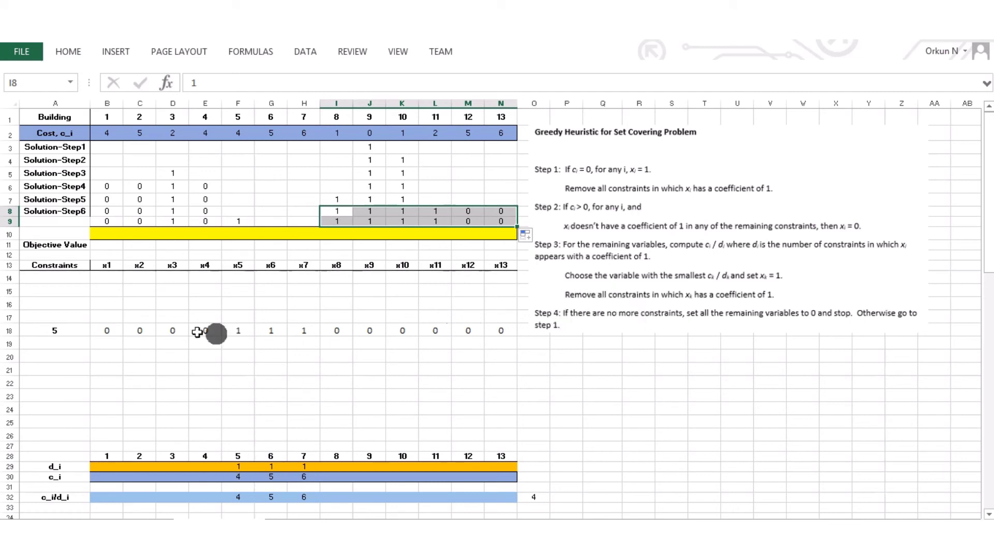
{"action": "left_click_drag", "start_coordinate": [73, 331], "coordinate": [505, 331]}
{"action": "key", "text": "Delete"}
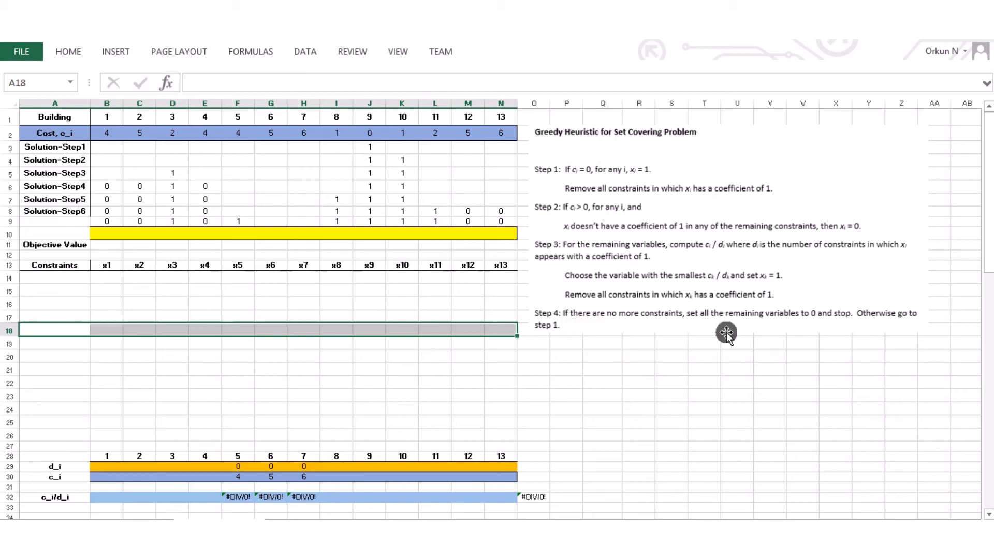
Clear building 5's d_i, c_i and ratio cells and set x6 and x7 to 0 in row 9
{"action": "left_click_drag", "start_coordinate": [237, 464], "coordinate": [237, 498]}
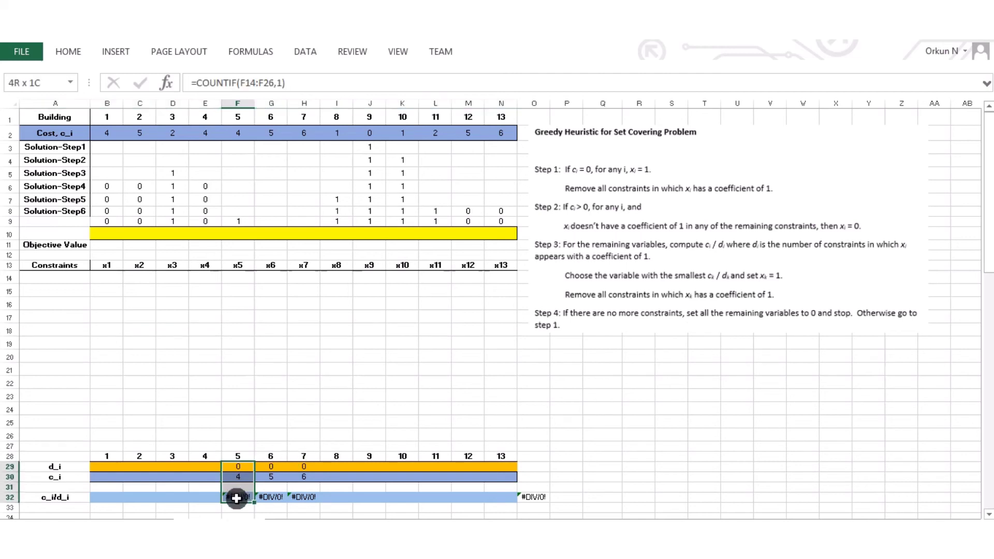
{"action": "key", "text": "Delete"}
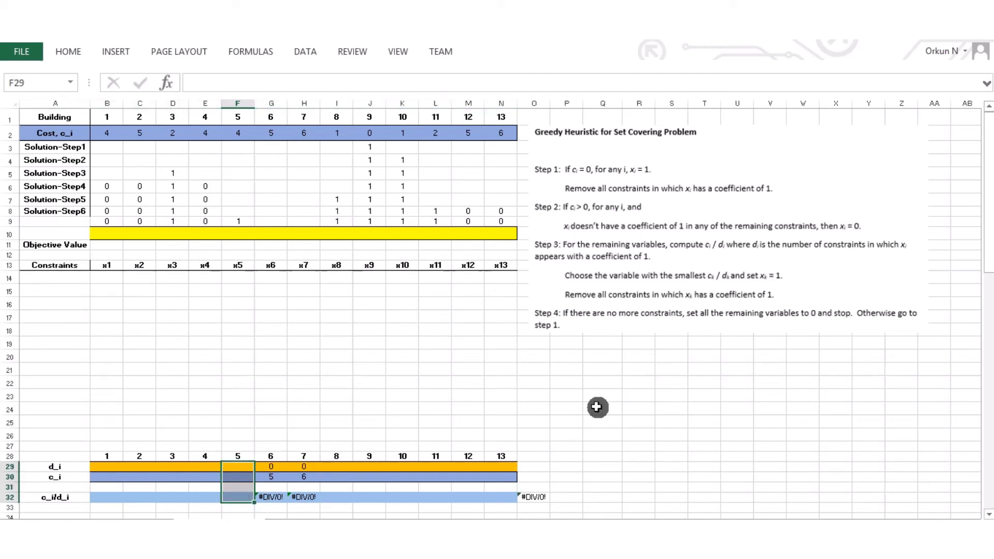
{"action": "left_click_drag", "start_coordinate": [266, 222], "coordinate": [310, 224]}
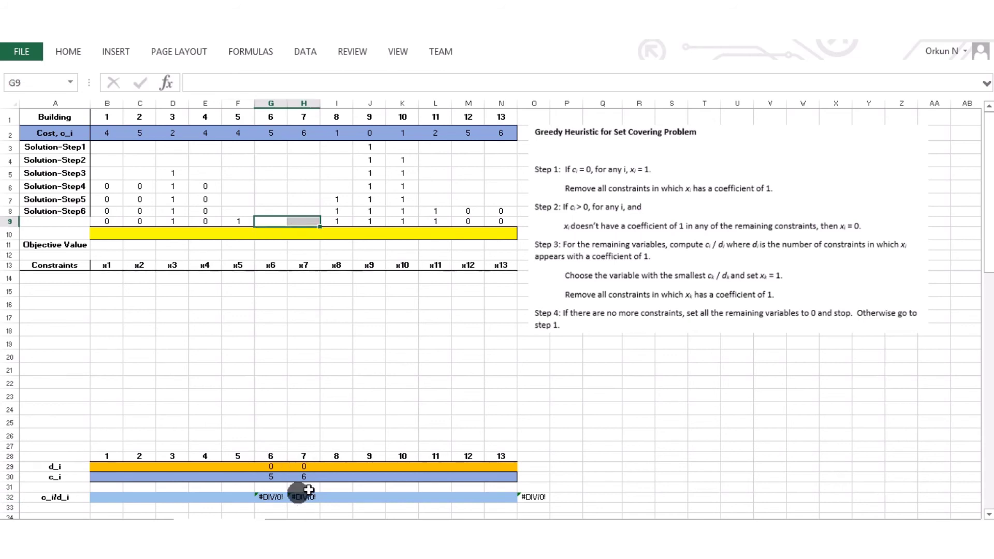
{"action": "left_click", "coordinate": [268, 223]}
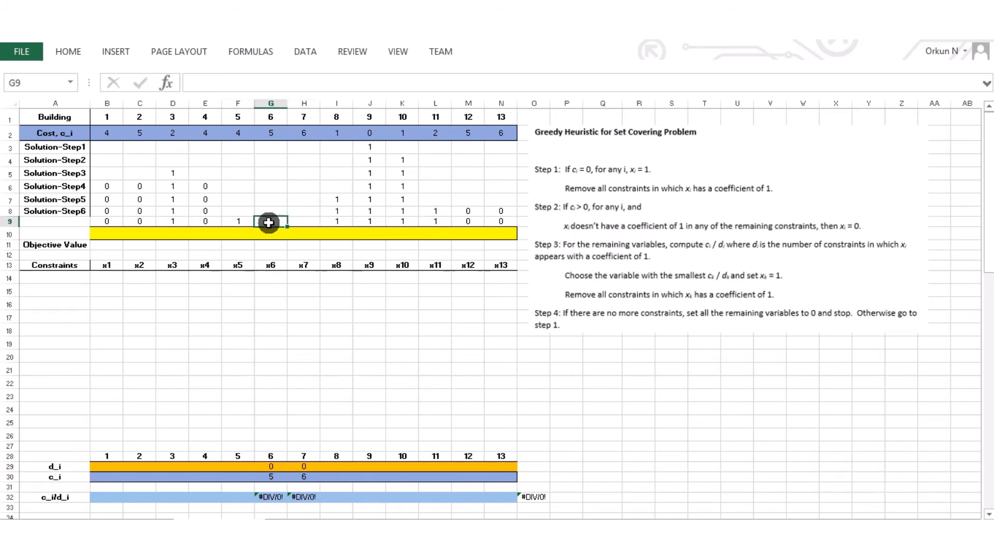
{"action": "type", "text": "0"}
{"action": "left_click", "coordinate": [304, 221]}
{"action": "type", "text": "0"}
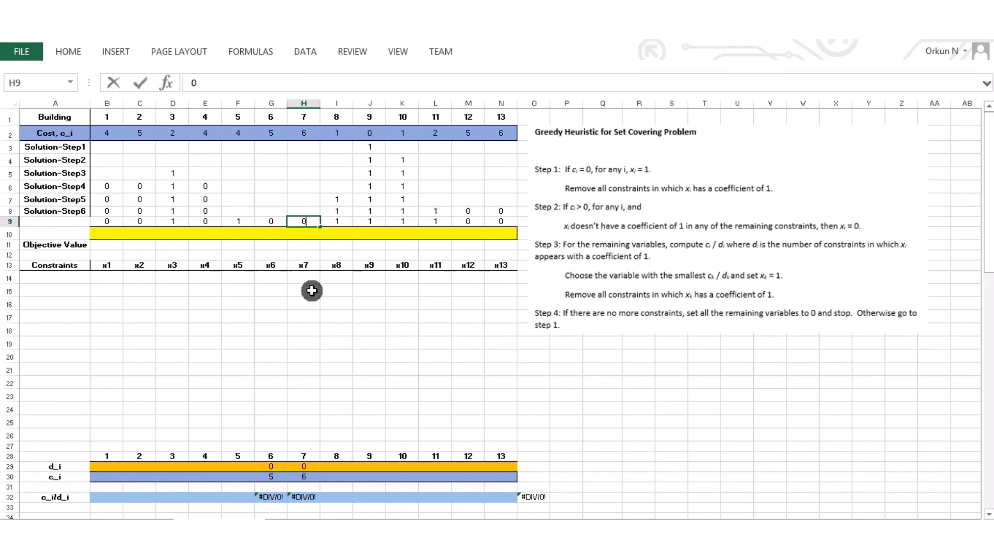
{"action": "left_click", "coordinate": [110, 245]}
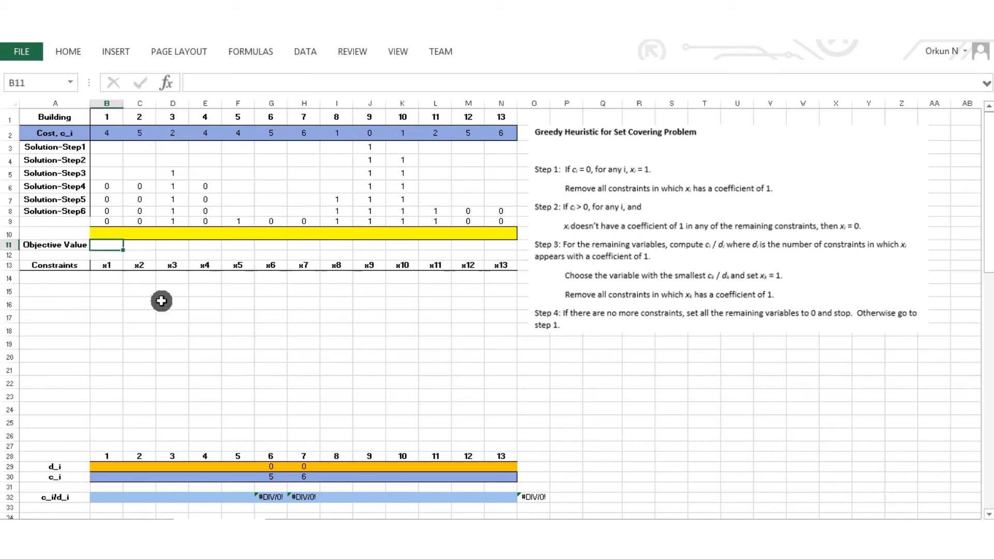
Enter =SUMPRODUCT(B9:N9,B2:N2) as the Objective Value, giving a total cost of 10
{"action": "type", "text": "=sump"}
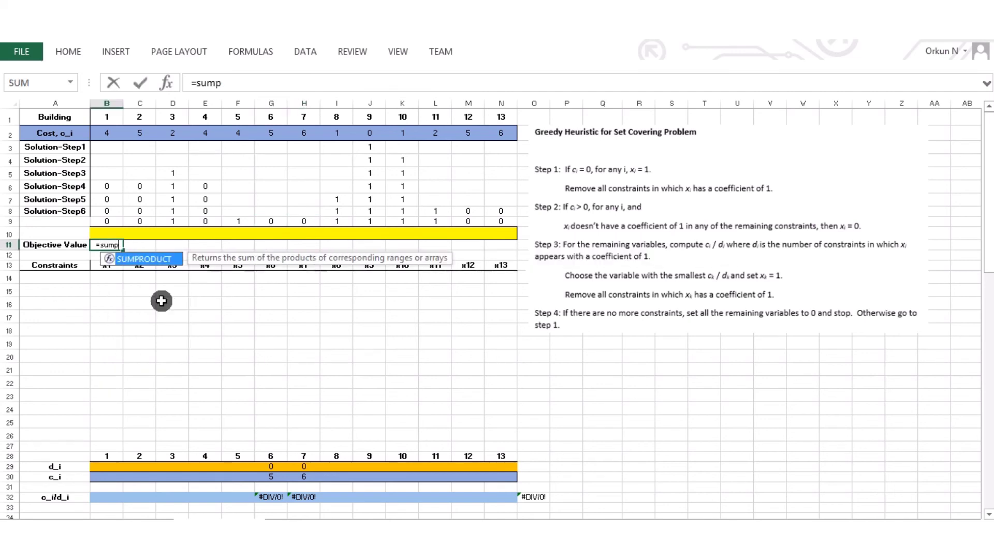
{"action": "double_click", "coordinate": [139, 259]}
{"action": "left_click_drag", "start_coordinate": [106, 222], "coordinate": [499, 222]}
{"action": "type", "text": ","}
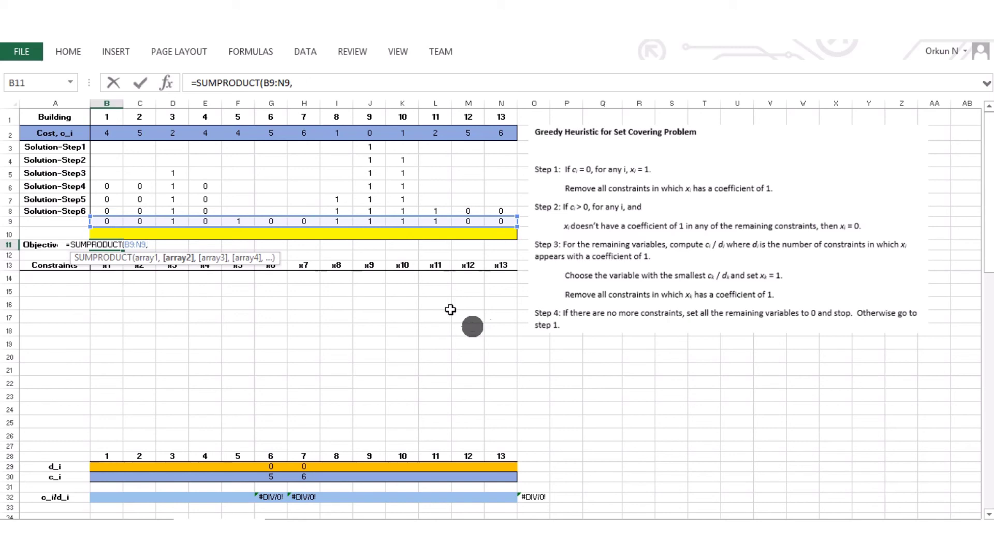
{"action": "left_click_drag", "start_coordinate": [112, 134], "coordinate": [493, 130]}
{"action": "type", "text": ")"}
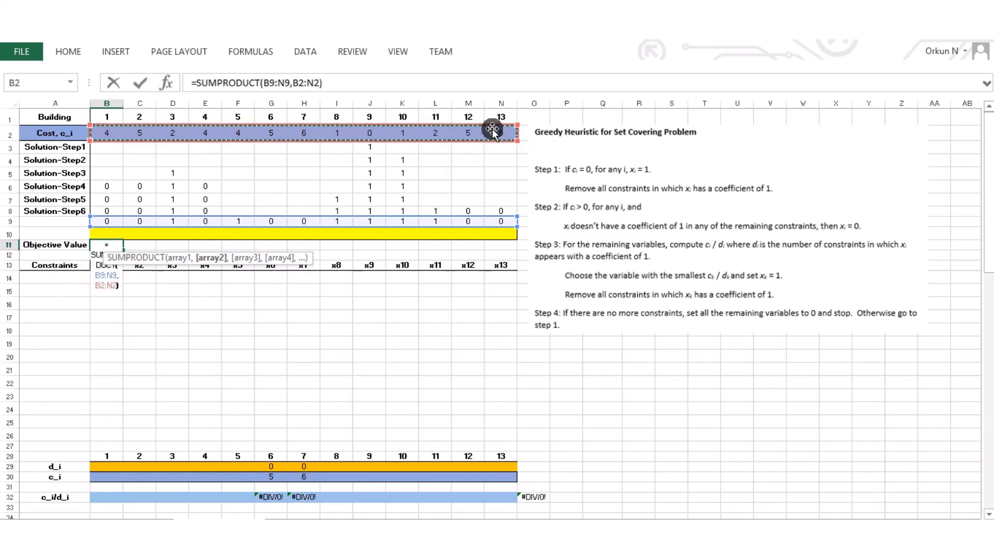
{"action": "key", "text": "Return"}
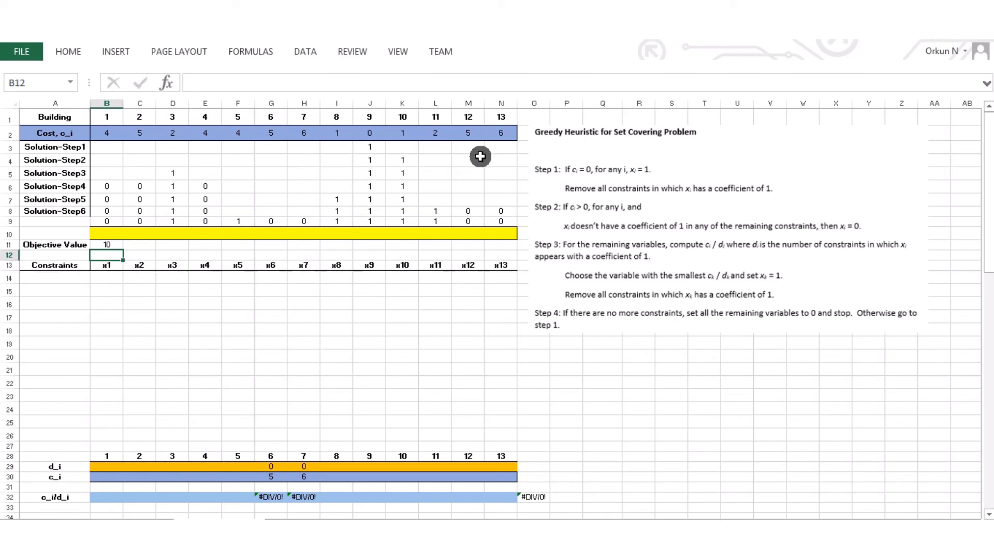
{"action": "left_click_drag", "start_coordinate": [107, 222], "coordinate": [530, 214]}
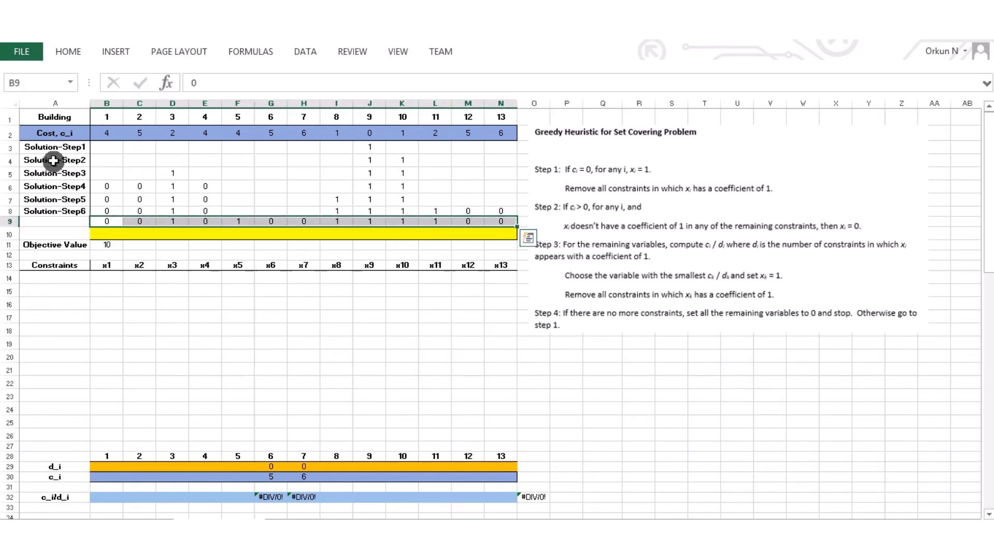
{"action": "left_click_drag", "start_coordinate": [106, 133], "coordinate": [511, 130]}
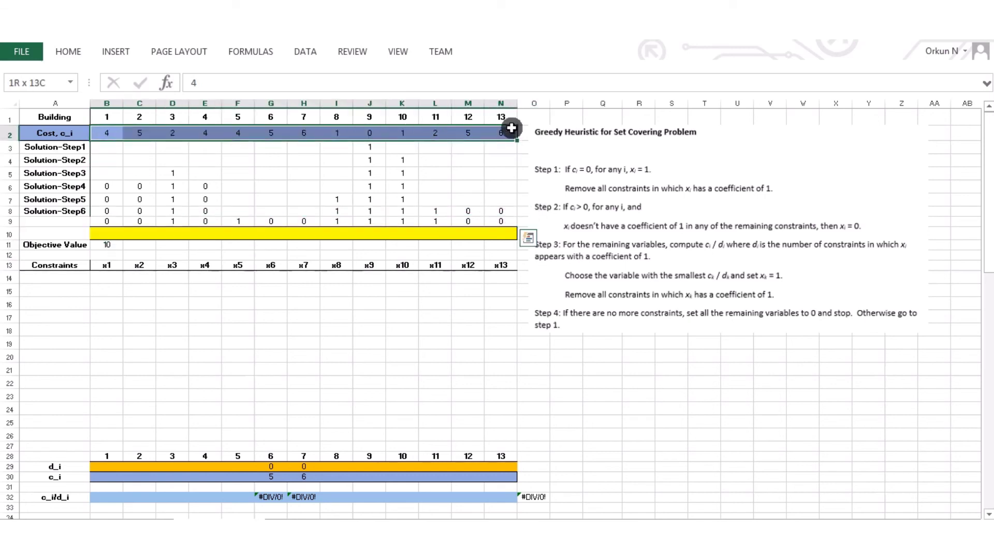